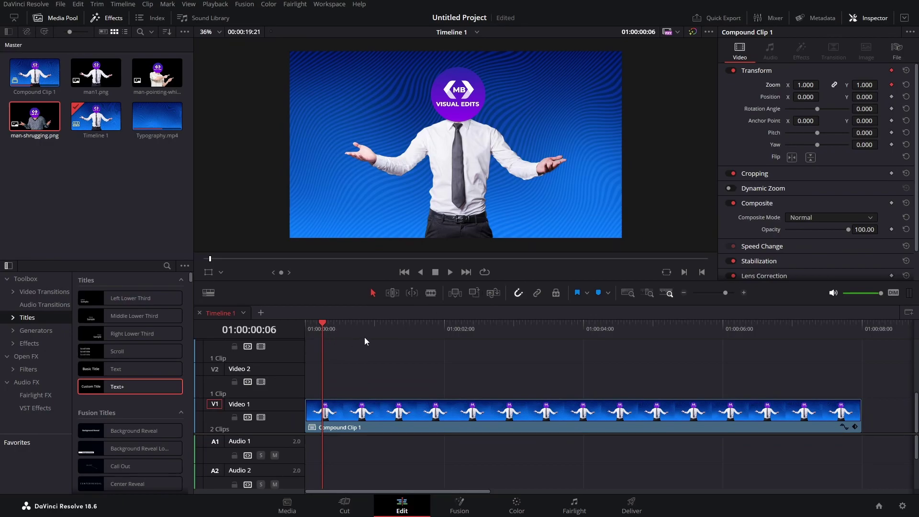
- Add a zoom keyframe ten frames ahead at 01:00:00:16 and set the compound clip's zoom to 1.2 there
key(Right)
key(Right)
key(Right)
key(Right)
key(Right)
key(Right)
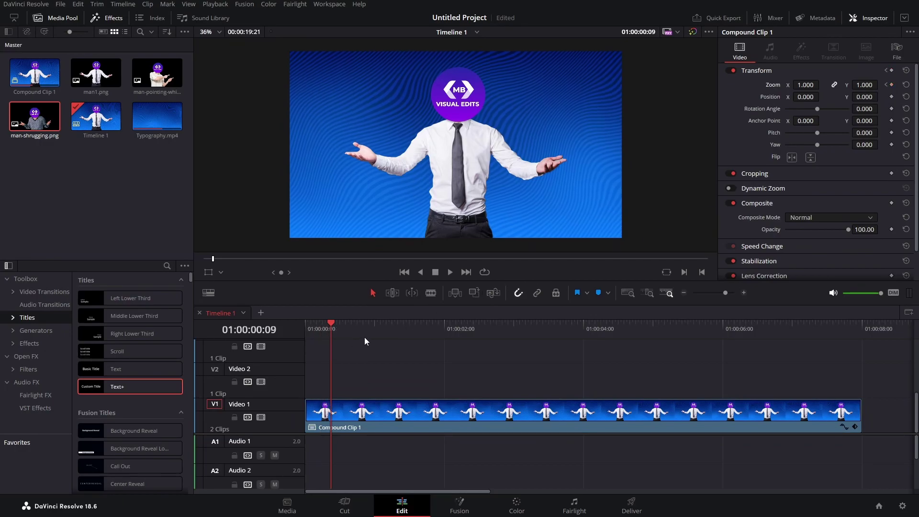
key(Right)
key(Right)
key(Right)
key(Right)
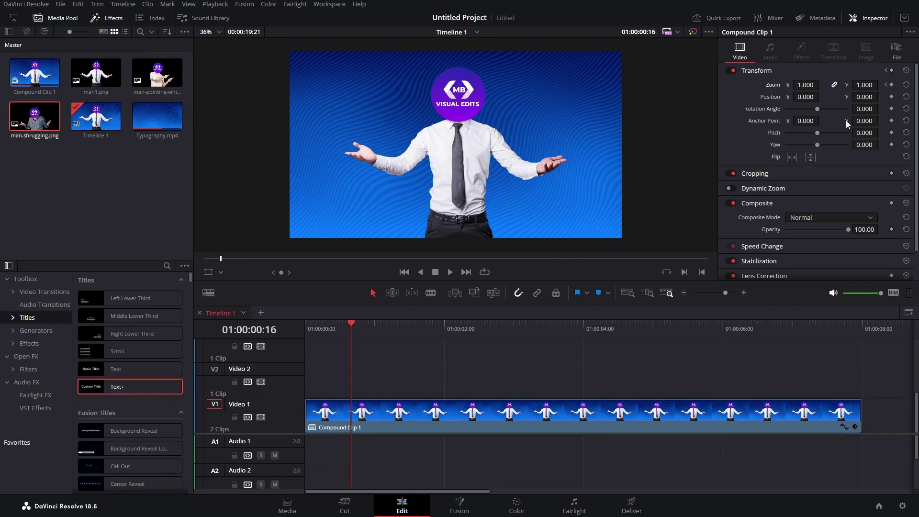
click(890, 85)
click(864, 85)
text(1.2)
key(Return)
- Play back the zoom-in from the beginning of the timeline
key(Home)
key(space)
key(space)
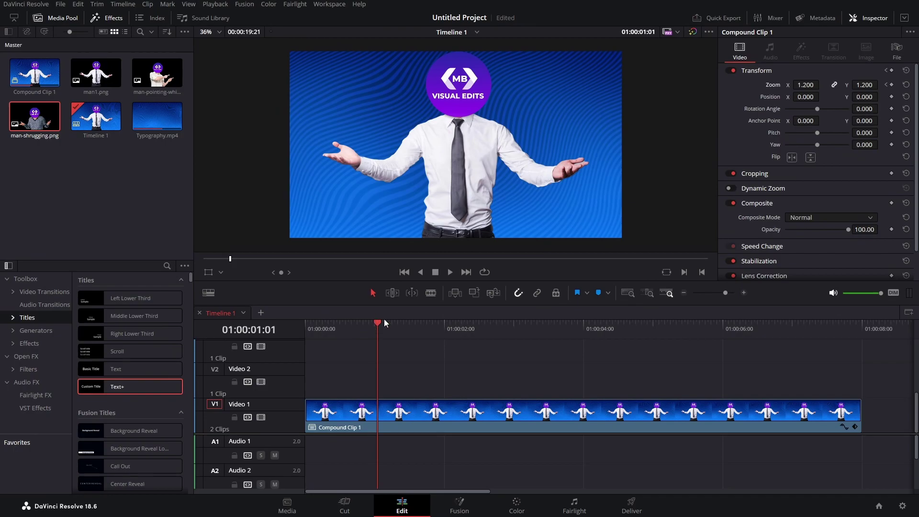
- Keyframe the clip's position at both zoom keyframes, lowering Position Y to -109 at 01:00:00:16, and play back the move
click(885, 85)
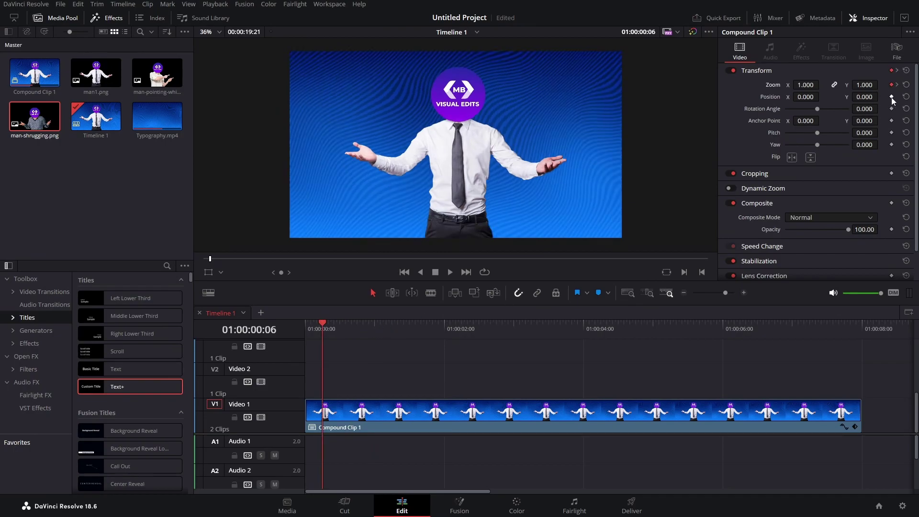
click(896, 85)
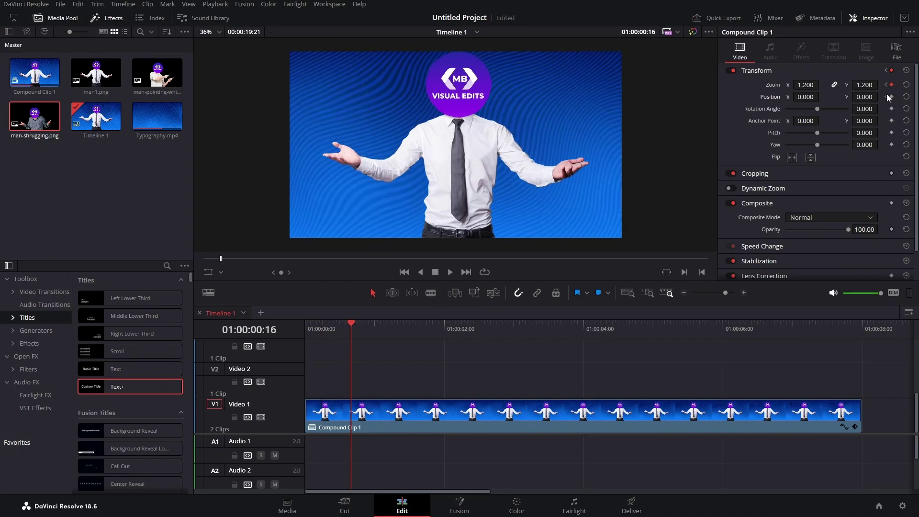
key(ctrl+s)
click(892, 96)
drag(864, 97, 807, 96)
key(bracketleft)
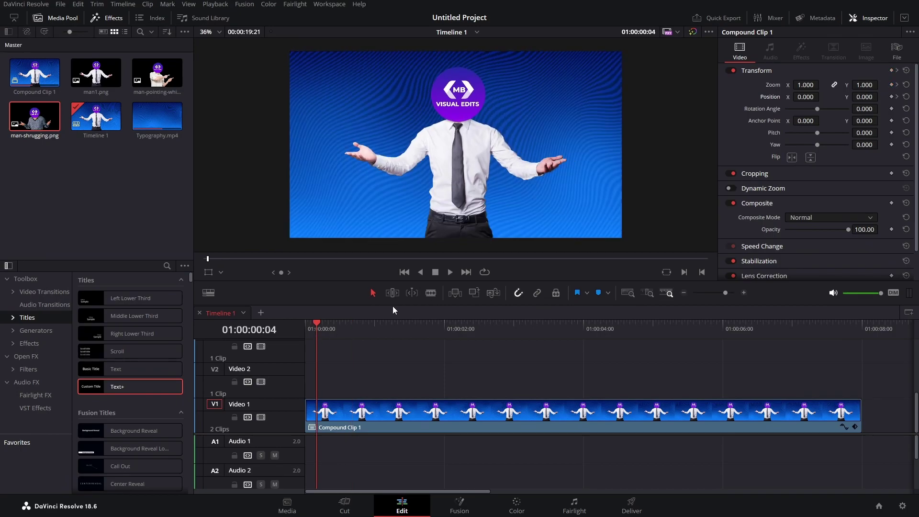
click(448, 272)
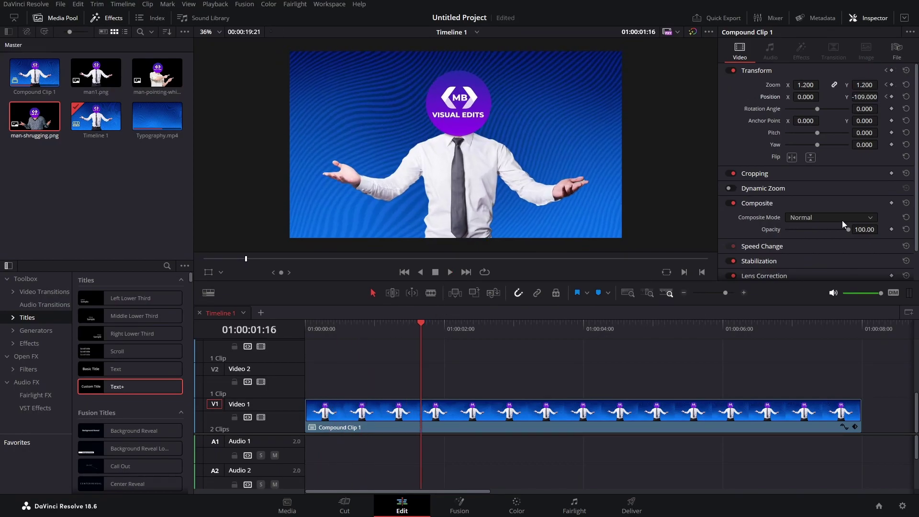
- Reset the clip's Transform settings and add a zoom keyframe at 01:00:00:10
click(906, 72)
drag(329, 357, 334, 358)
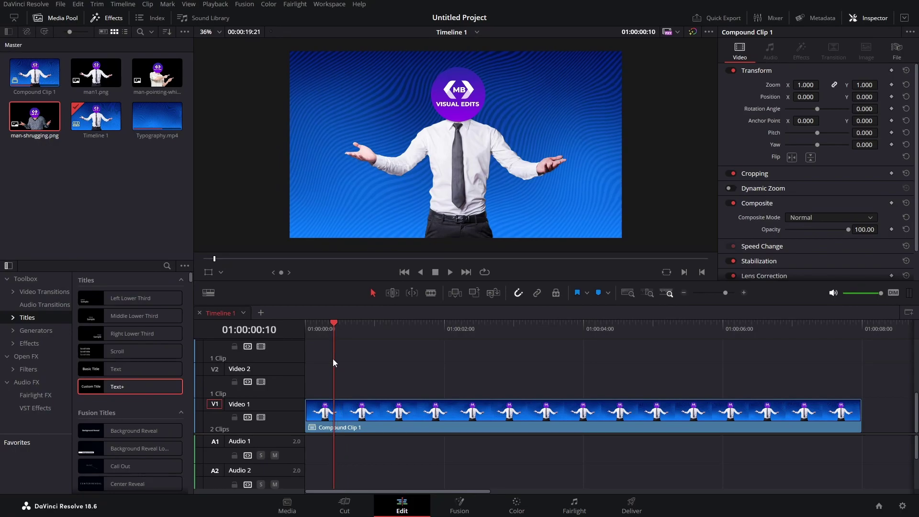
click(890, 85)
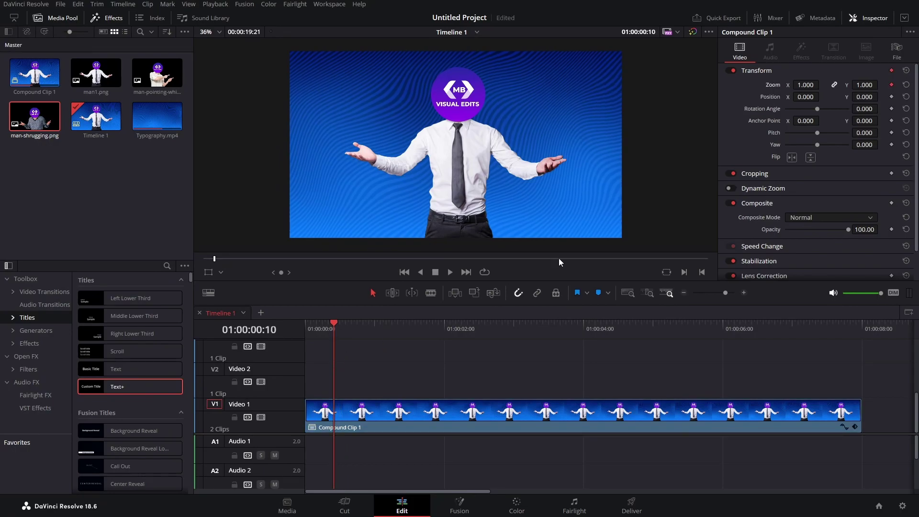
- Add a second zoom keyframe ten frames ahead at 01:00:00:20 and set the zoom to 1.2
key(Right)
key(Right)
key(Right)
key(Right)
key(Right)
key(Right)
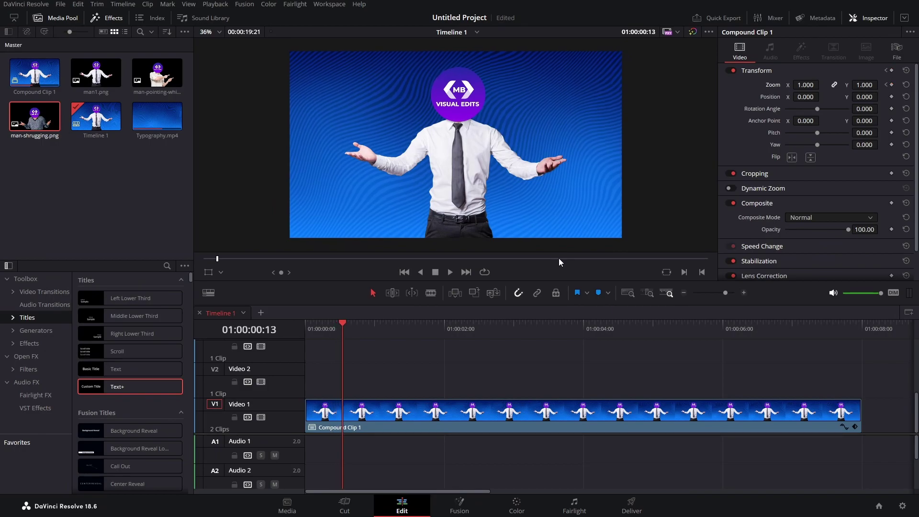
key(Right)
key(Right)
key(Right)
key(Right)
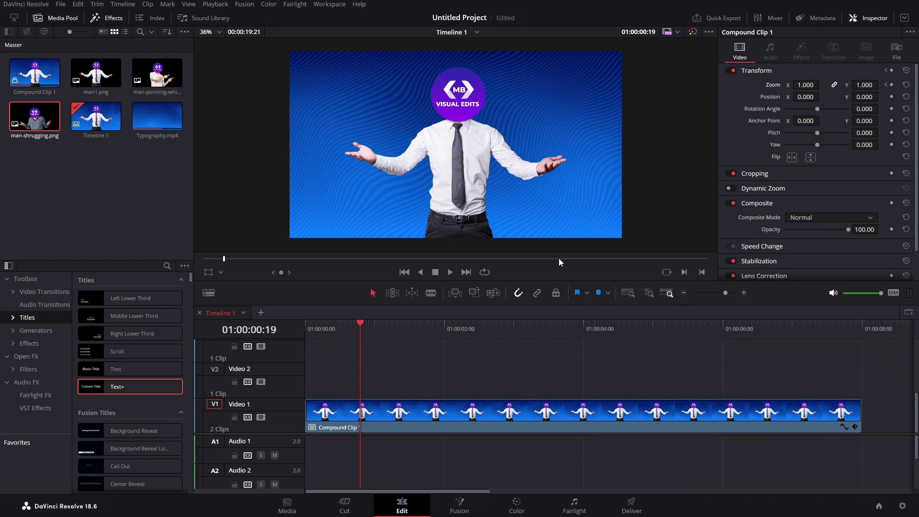
click(891, 84)
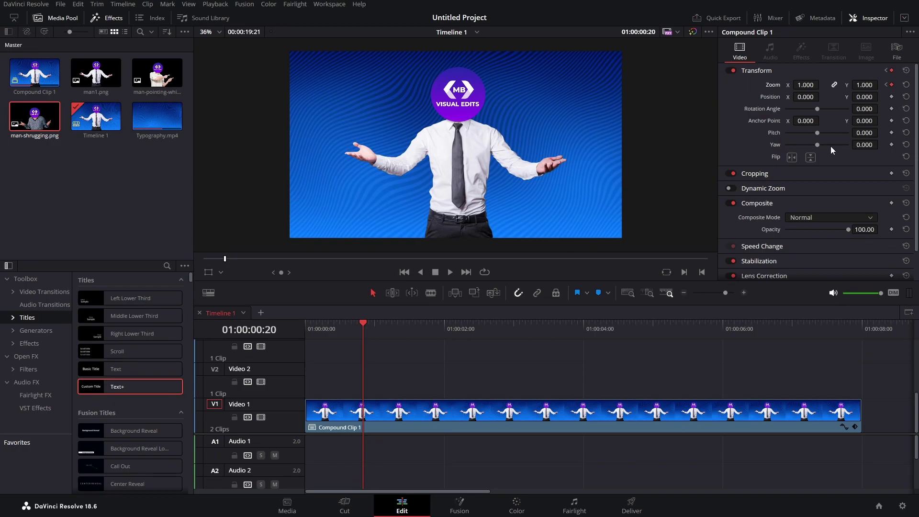
click(863, 85)
text(1.2)
key(Return)
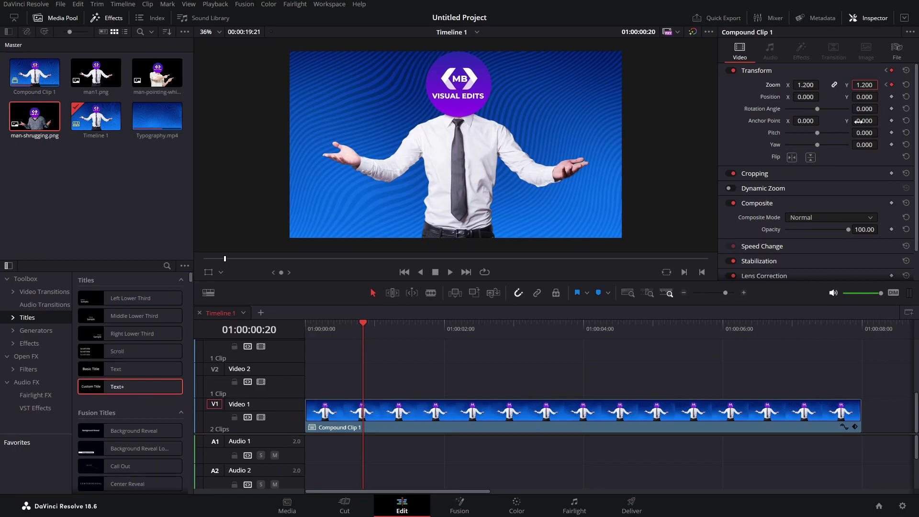
- Set the clip's Anchor Point Y to 542 and play back the zoom from near the start
drag(860, 121, 888, 121)
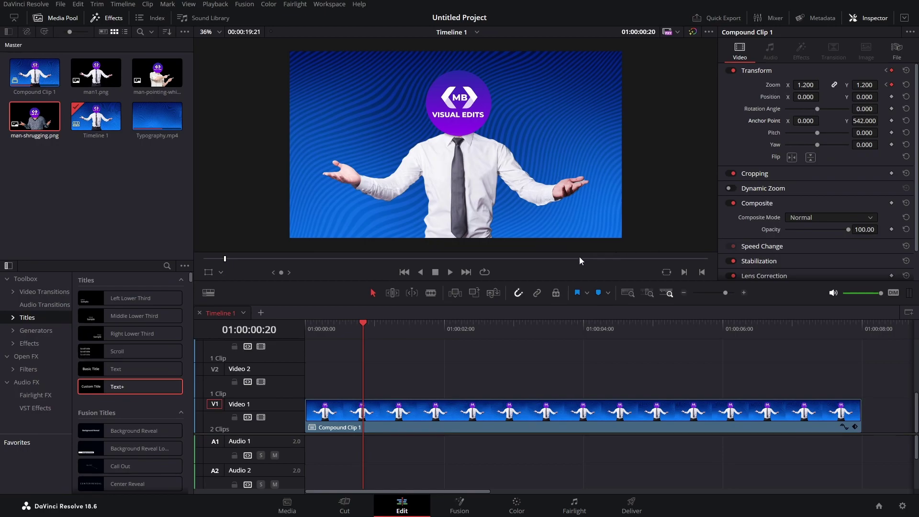
drag(361, 324, 319, 338)
click(450, 272)
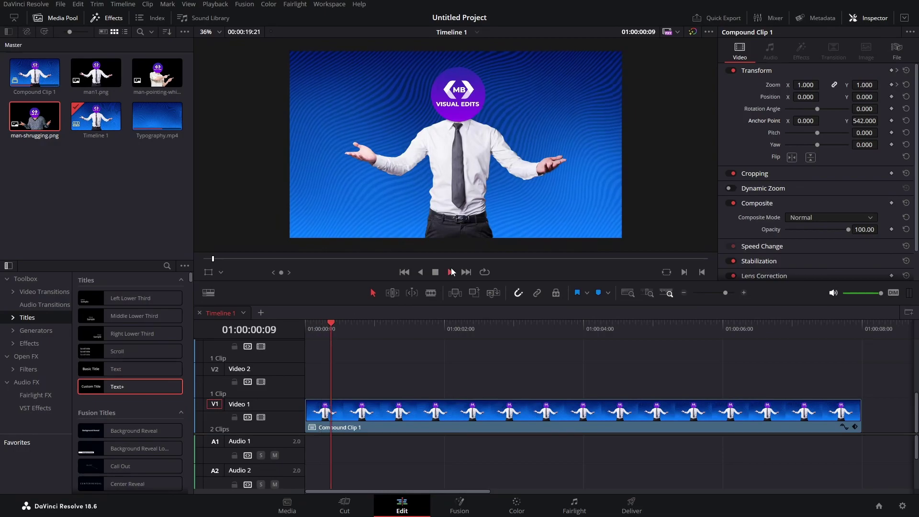
click(435, 271)
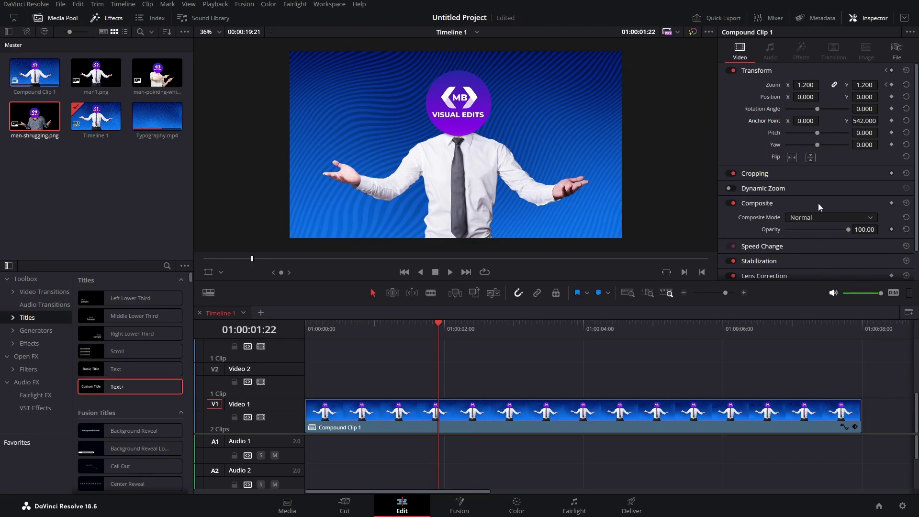
- Set the zoom keyframe at 01:00:00:10 to Ease Out and the one at 01:00:00:20 to Ease In
click(886, 86)
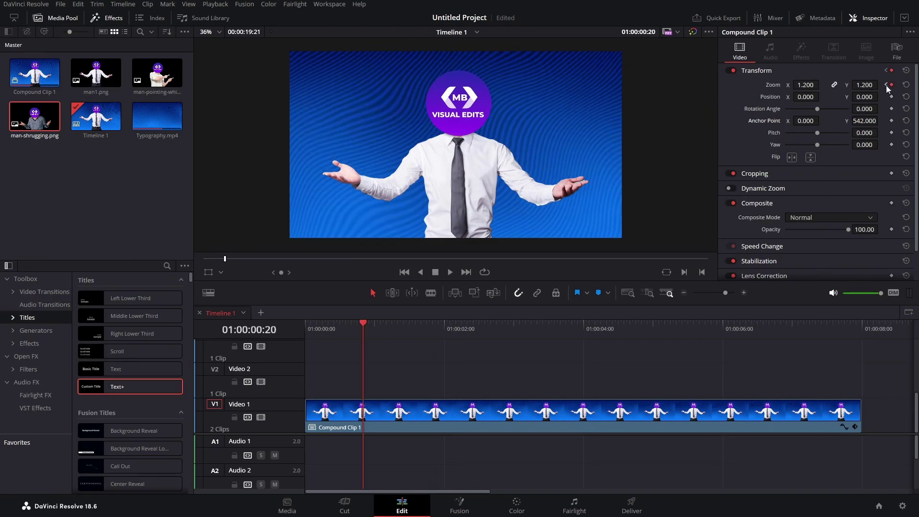
click(885, 85)
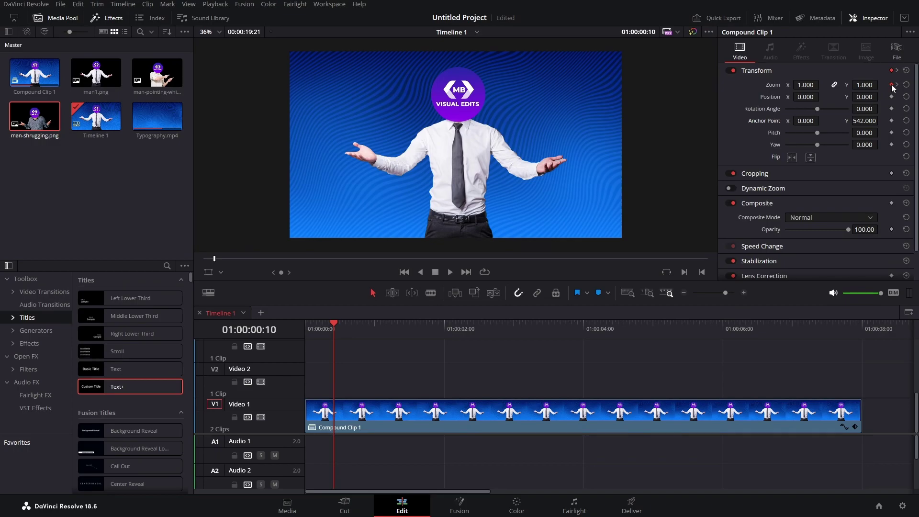
right_click(891, 85)
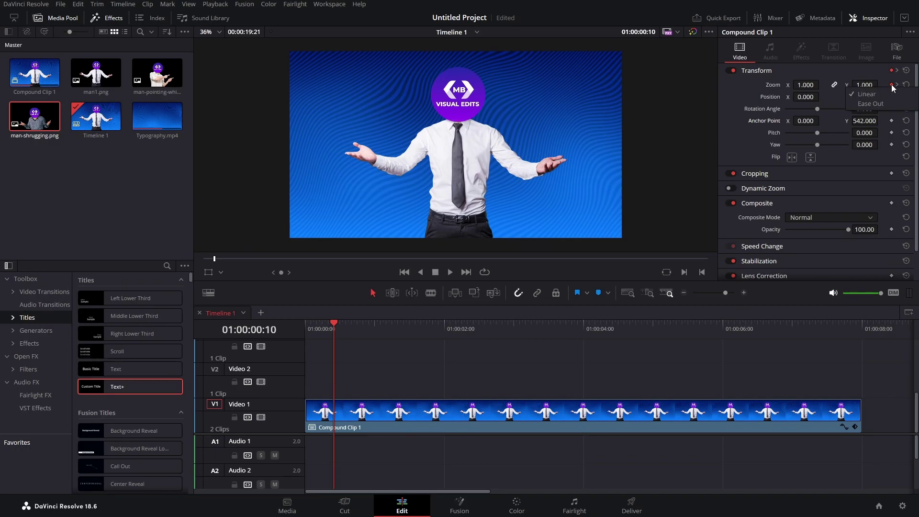
click(876, 104)
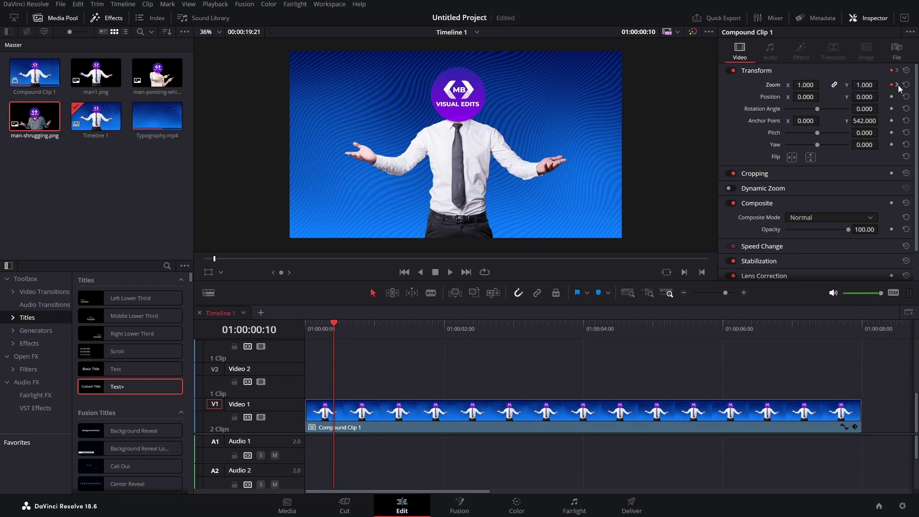
click(897, 85)
right_click(890, 84)
click(874, 104)
- Play back the eased zoom-in from near the start of the clip
drag(366, 322, 316, 339)
click(450, 271)
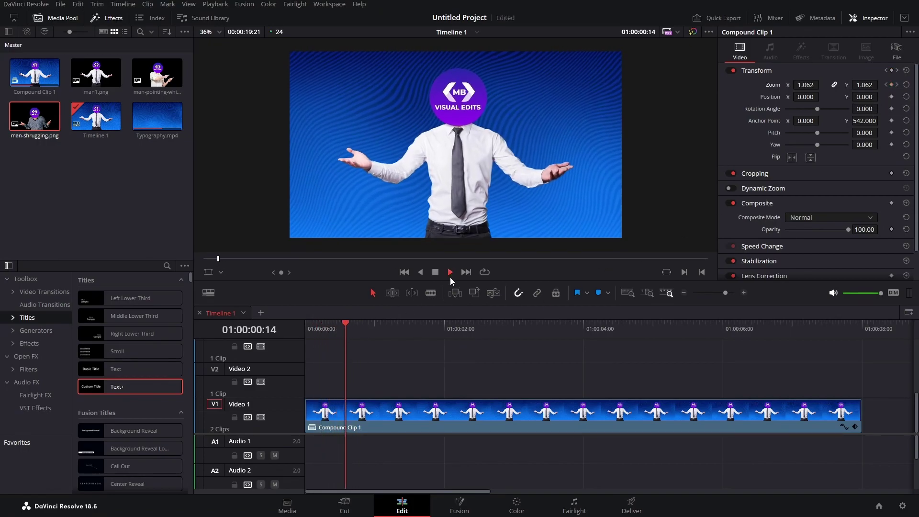
click(435, 274)
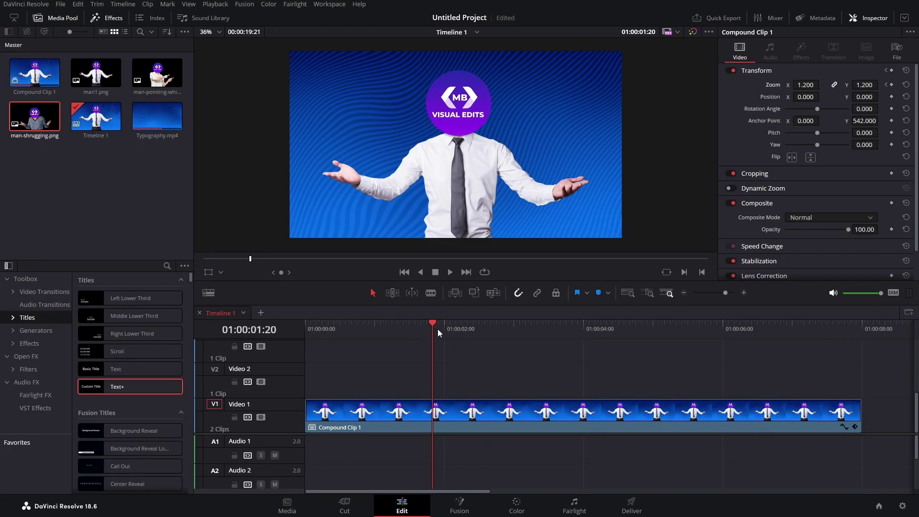
- Add a zoom keyframe at 01:00:01:20 and another ten frames ahead at 01:00:02:06 with the zoom set to 1
click(890, 85)
key(ctrl+s)
key(Right)
key(Right)
key(Right)
key(Right)
key(Right)
key(Right)
key(Right)
key(Right)
key(Right)
key(Right)
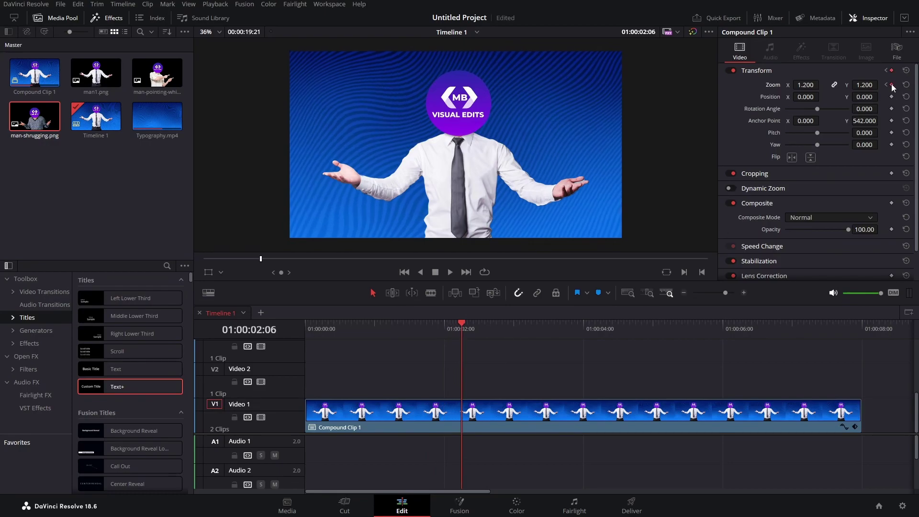
click(864, 85)
text(1)
key(Return)
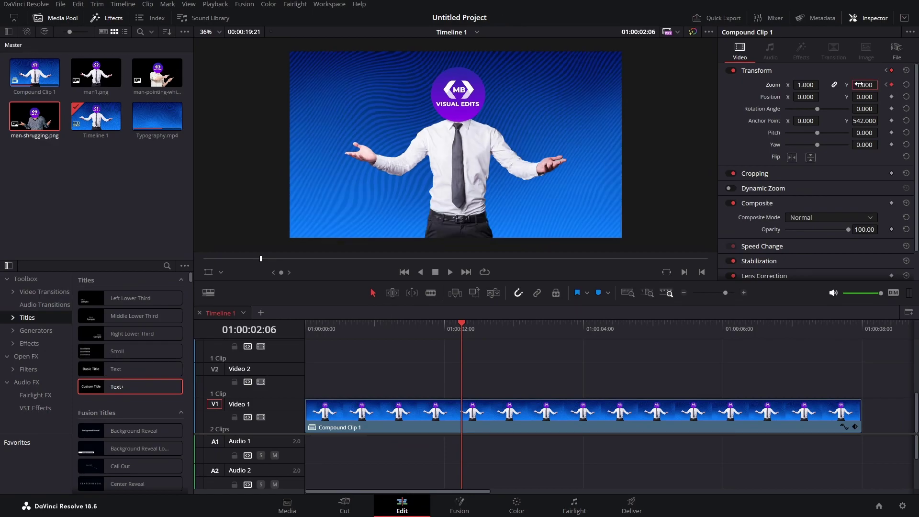
- Set the zoom keyframe at 01:00:02:06 to Ease In and the one at 01:00:01:20 to Ease Out
right_click(890, 85)
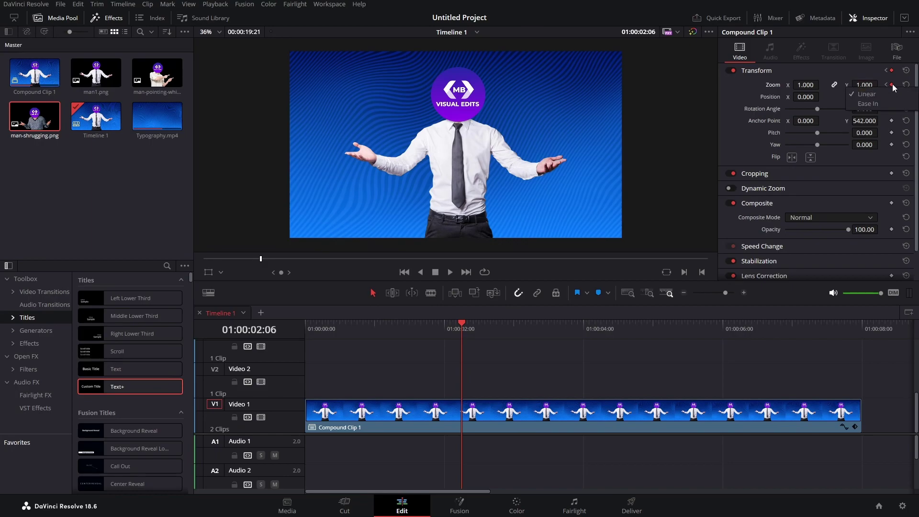
click(882, 102)
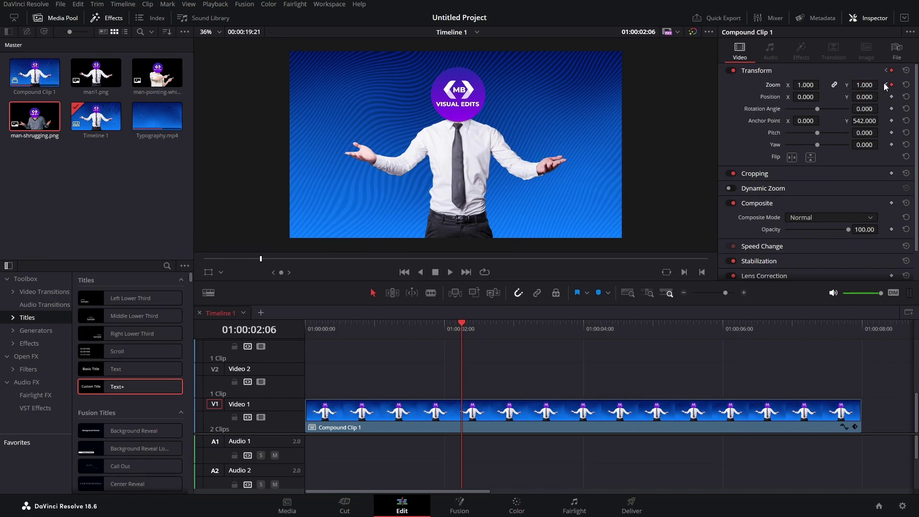
click(886, 85)
right_click(892, 85)
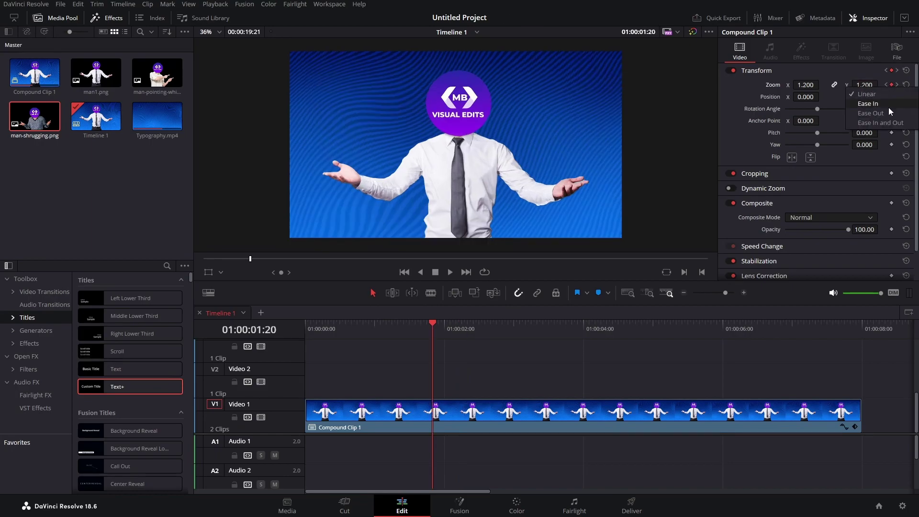
click(884, 113)
- Play back the whole zoom-in and zoom-out from the start of the timeline
drag(397, 329, 306, 329)
click(447, 271)
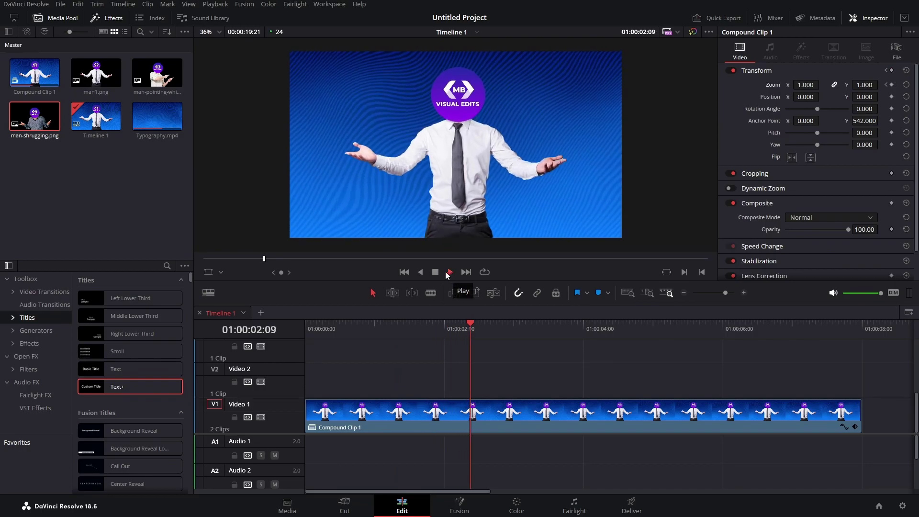
click(439, 271)
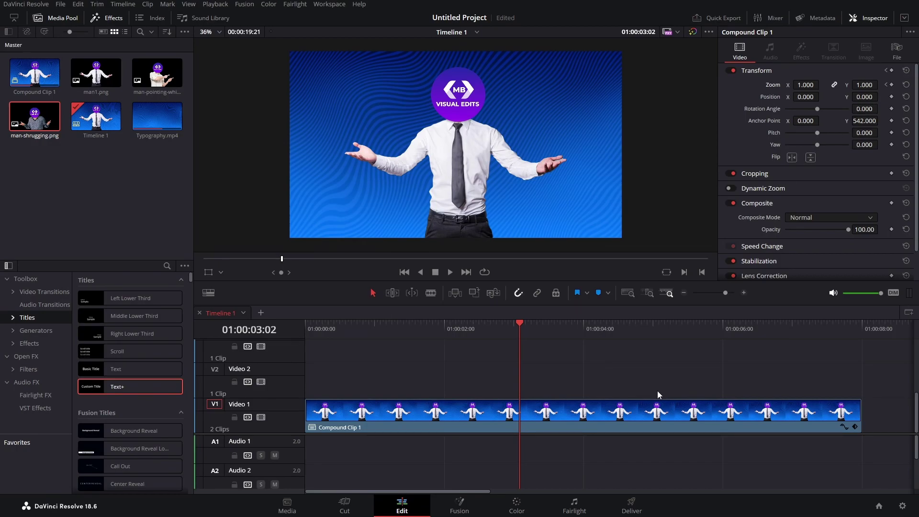
- Show the clip's Zoom X curve and lengthen the easing handles of its first and last keyframes
click(844, 427)
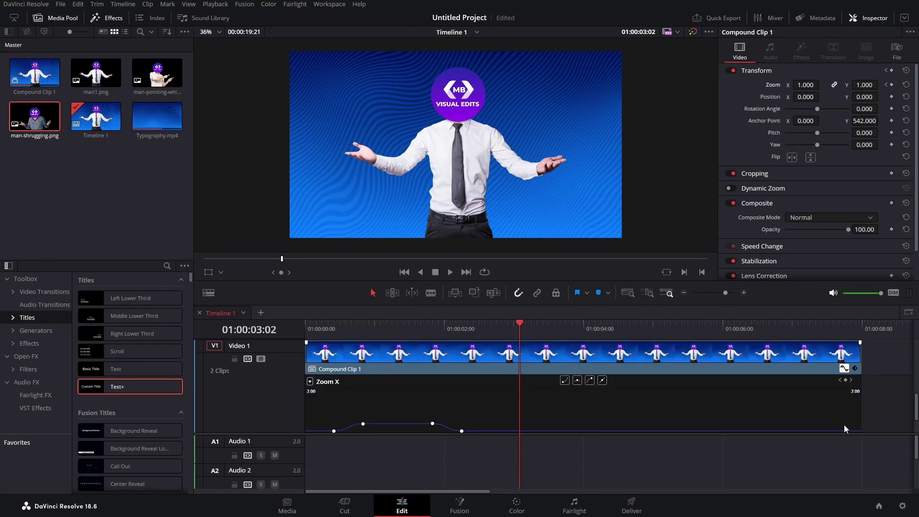
drag(520, 327, 325, 389)
mouse_move(335, 431)
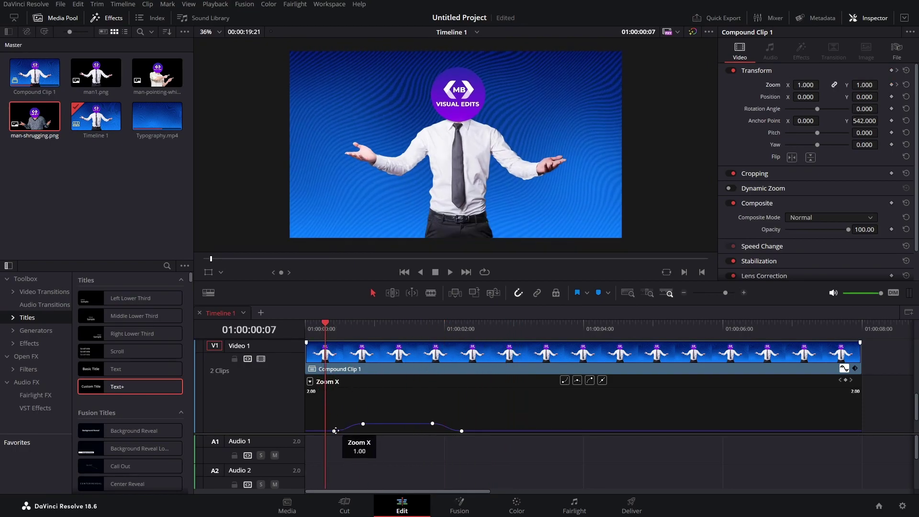
click(335, 430)
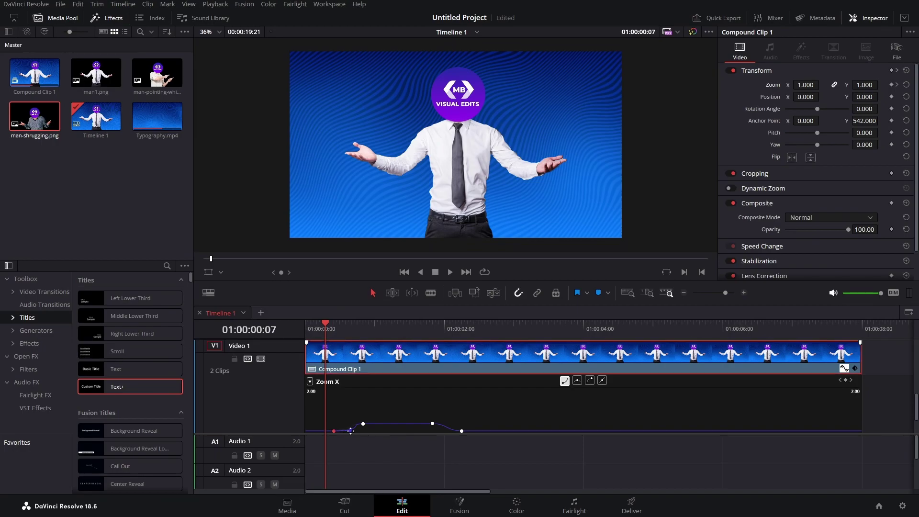
click(462, 431)
drag(453, 432, 446, 432)
- Play back the zoom animation from the start with the adjusted curve
key(Home)
click(452, 276)
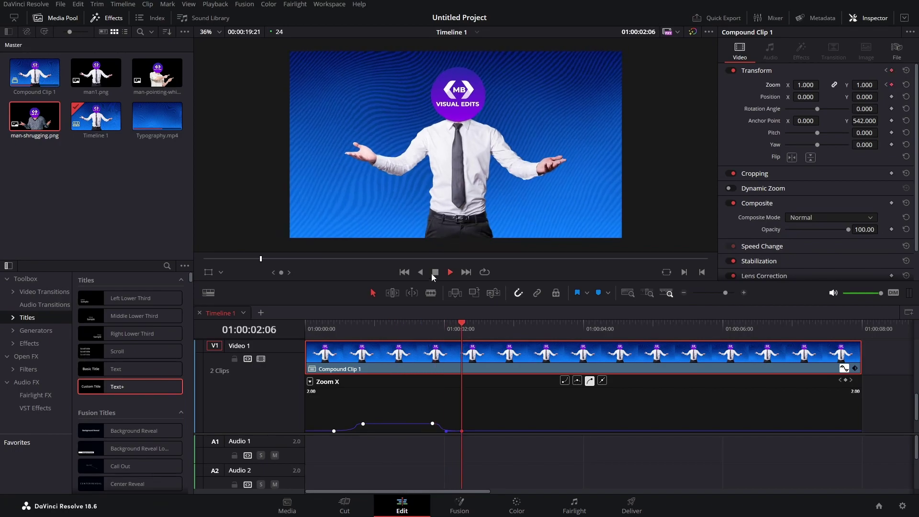
key(space)
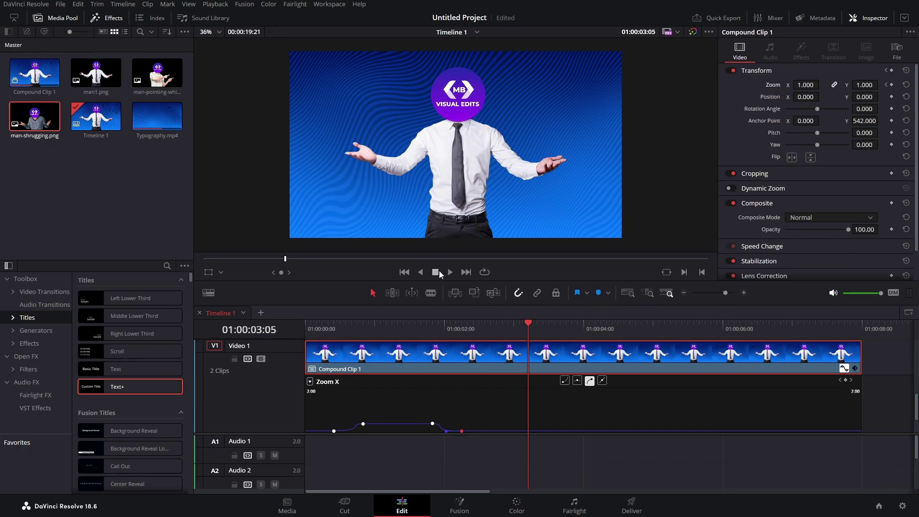
- Hide the zoom curve and split the compound clip on Video 1 at 01:00:03:05
click(843, 368)
key(b)
click(532, 417)
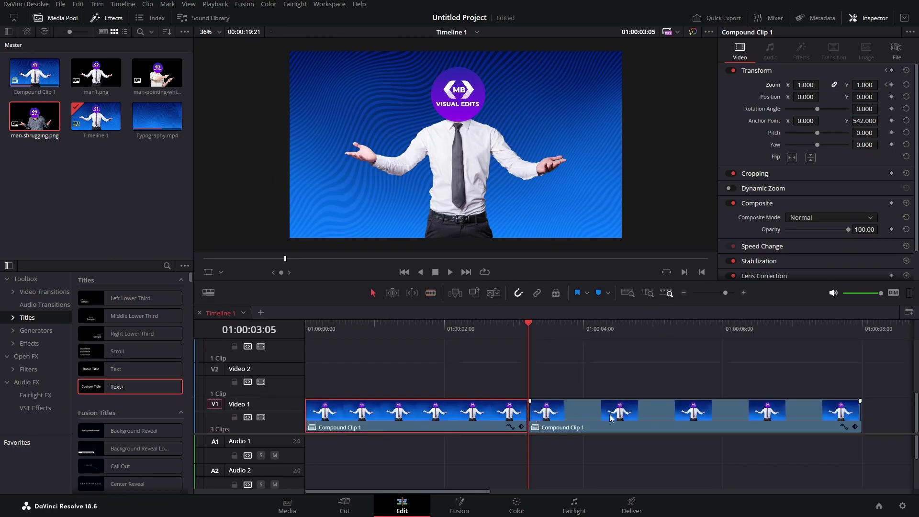
- Delete the part of the compound clip after the cut at 01:00:03:05 on Video 1
key(a)
click(620, 429)
key(Delete)
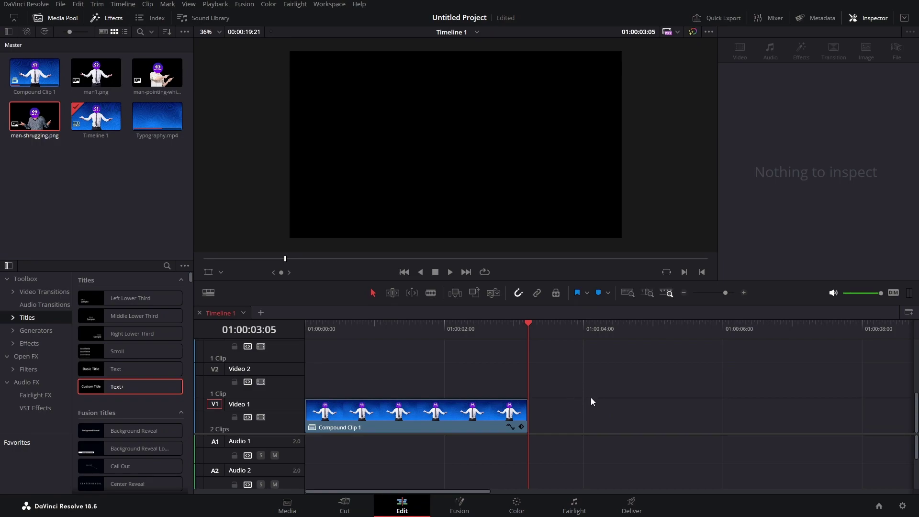
- Go to the stacked clips starting at 01:00:12:15 and combine all of their layers into a new compound clip
scroll(591, 397, down, 6)
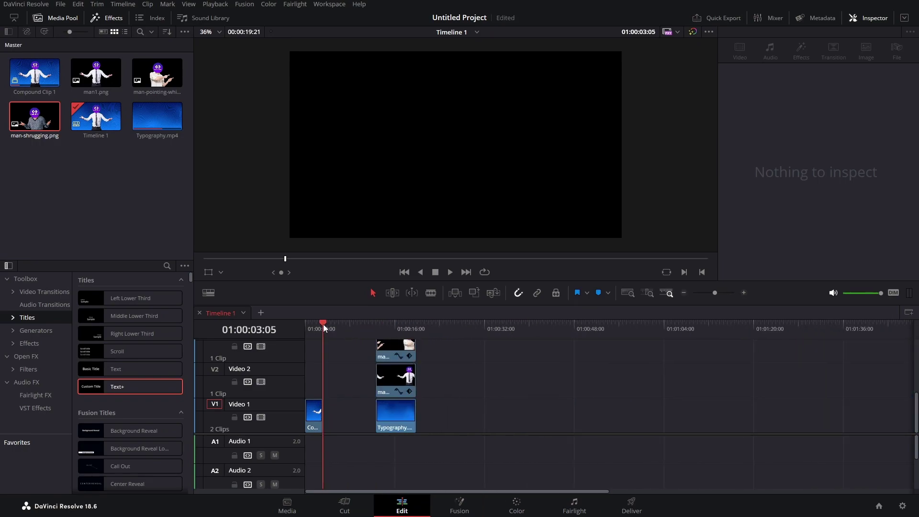
drag(323, 324, 382, 332)
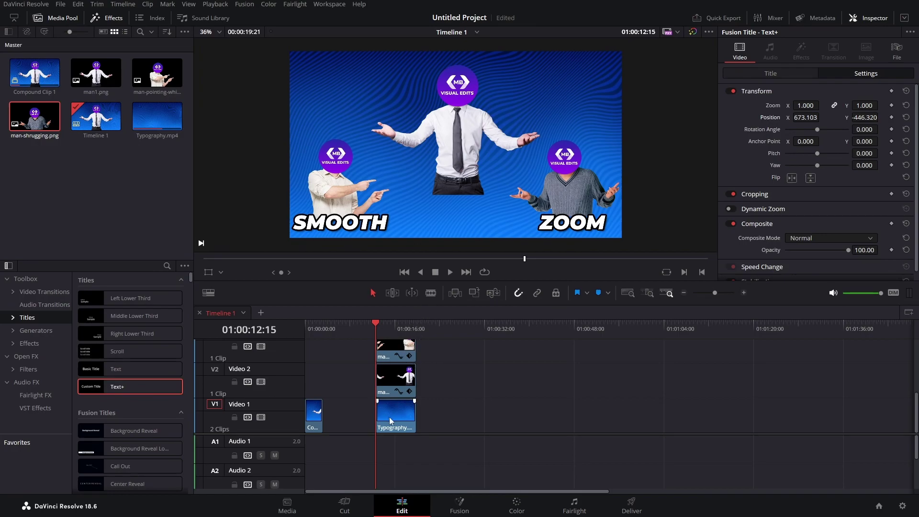
scroll(416, 389, up, 5)
scroll(416, 390, down, 5)
scroll(403, 401, up, 3)
scroll(403, 402, up, 2)
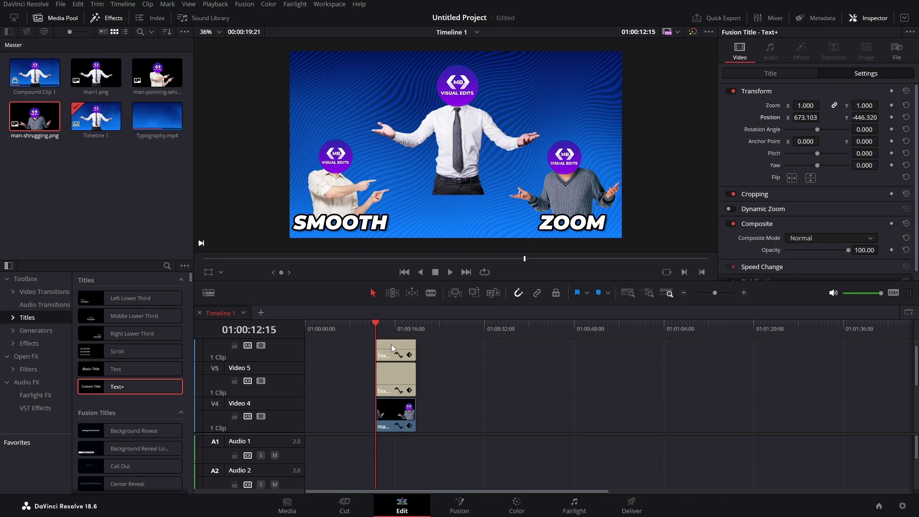
scroll(455, 391, down, 3)
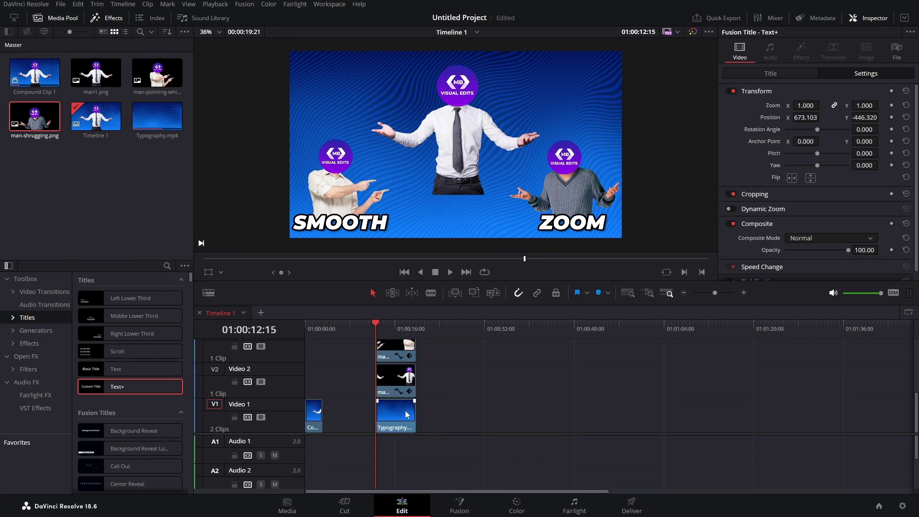
click(392, 414)
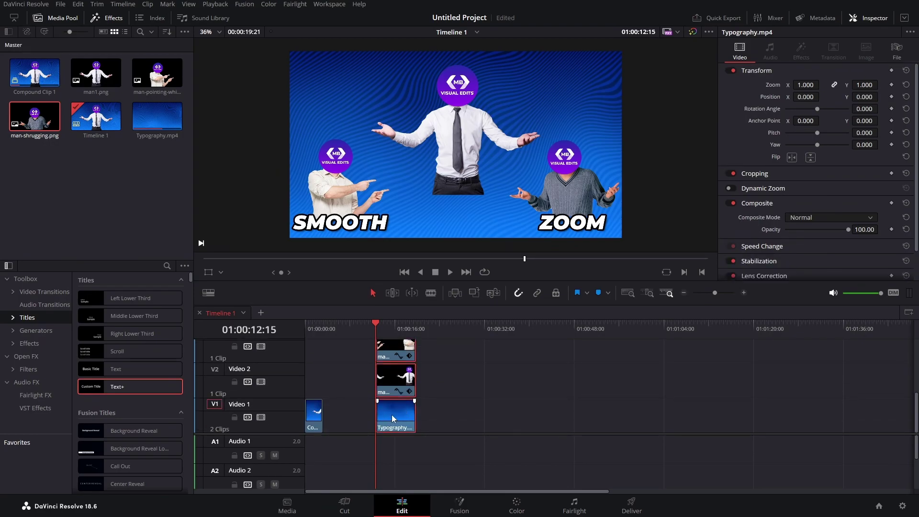
right_click(391, 414)
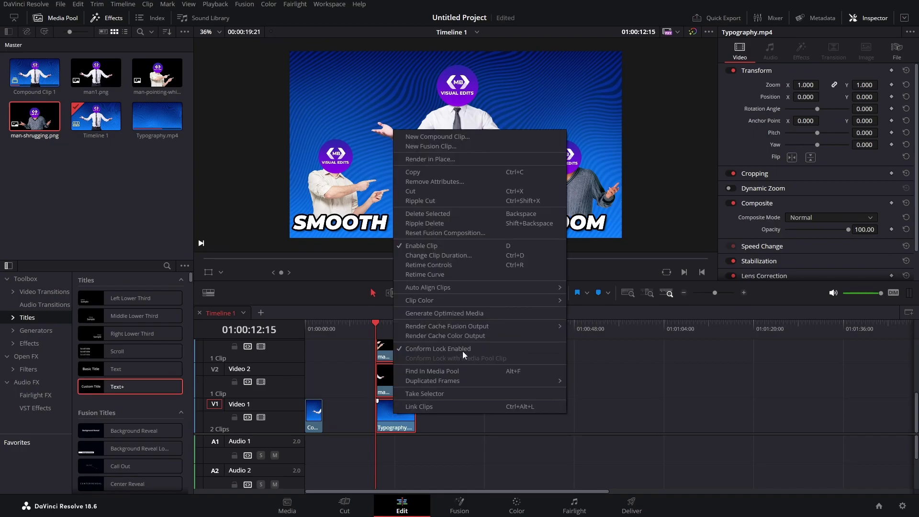
click(466, 136)
click(525, 279)
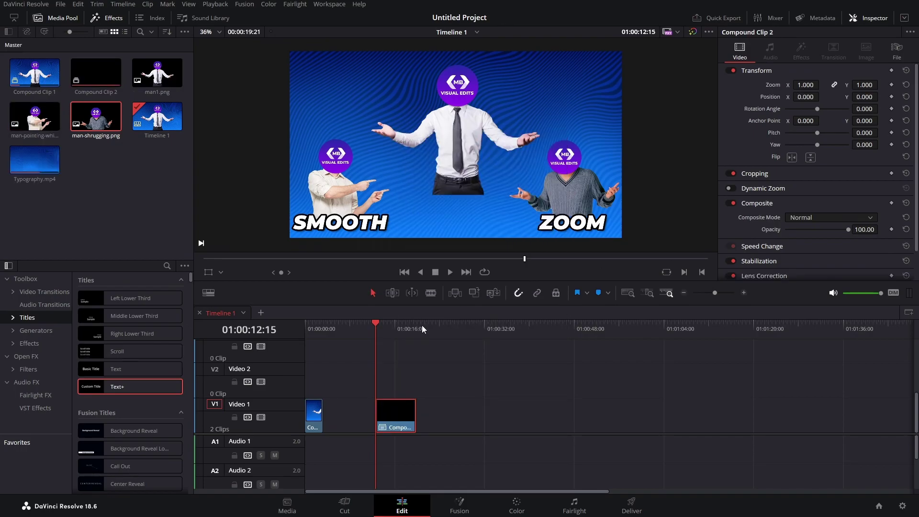
- Play back the new compound clip and add an Adjustment Clip of matching length above it on Video 2
key(space)
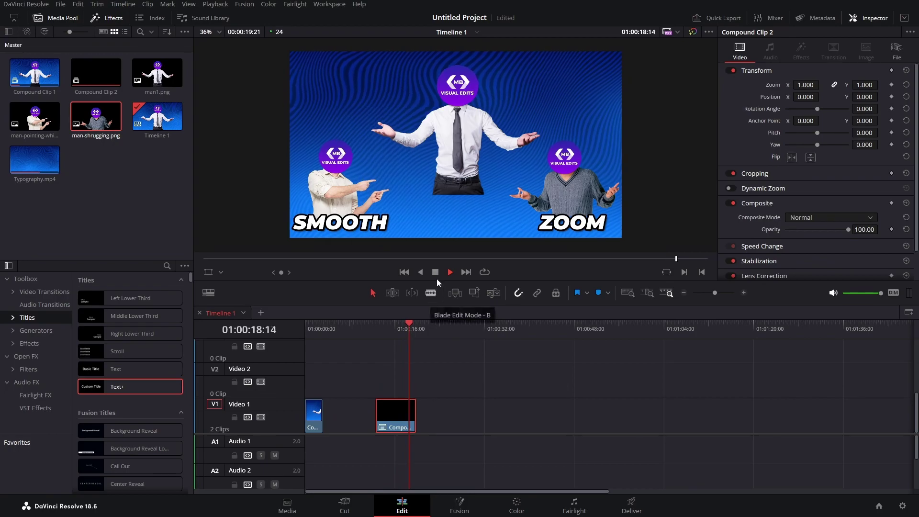
click(29, 343)
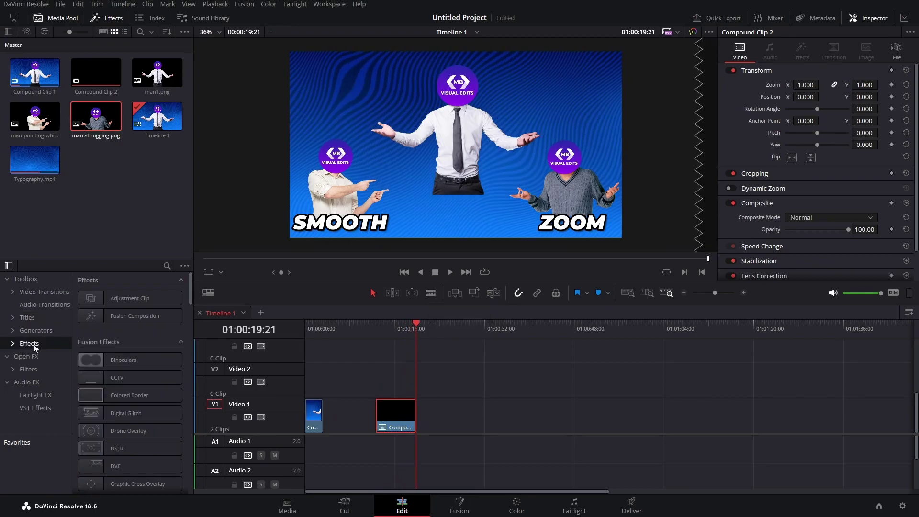
drag(122, 301, 416, 383)
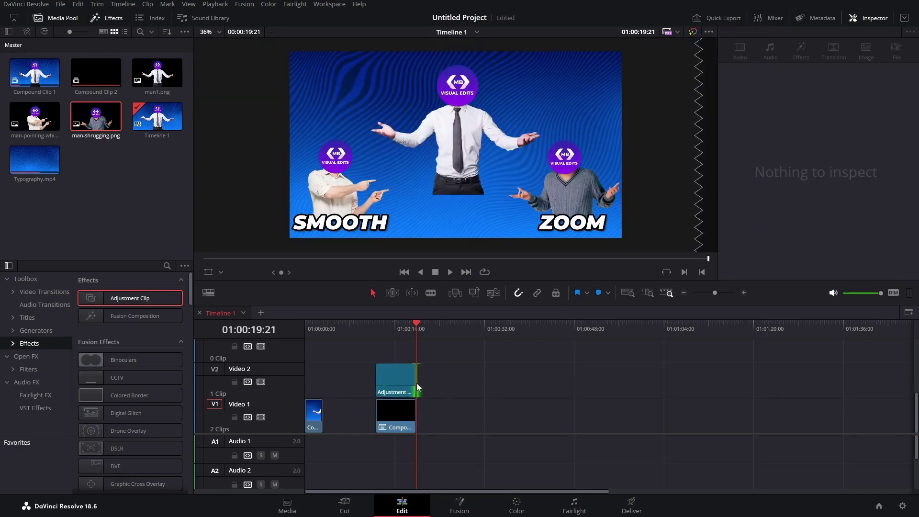
- Place the playhead over the adjustment clip at 01:00:14:12 and open the clip in the Fusion page
click(376, 326)
drag(373, 343, 386, 366)
click(386, 366)
right_click(390, 383)
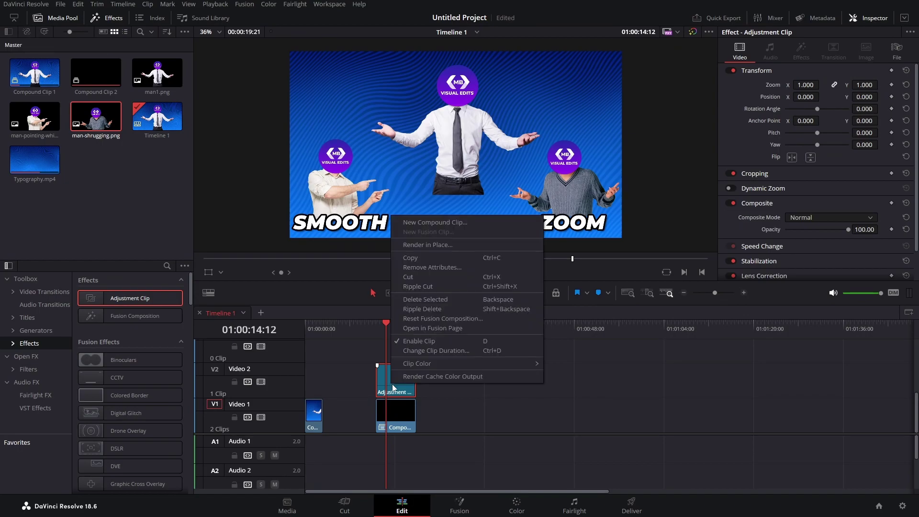
click(427, 328)
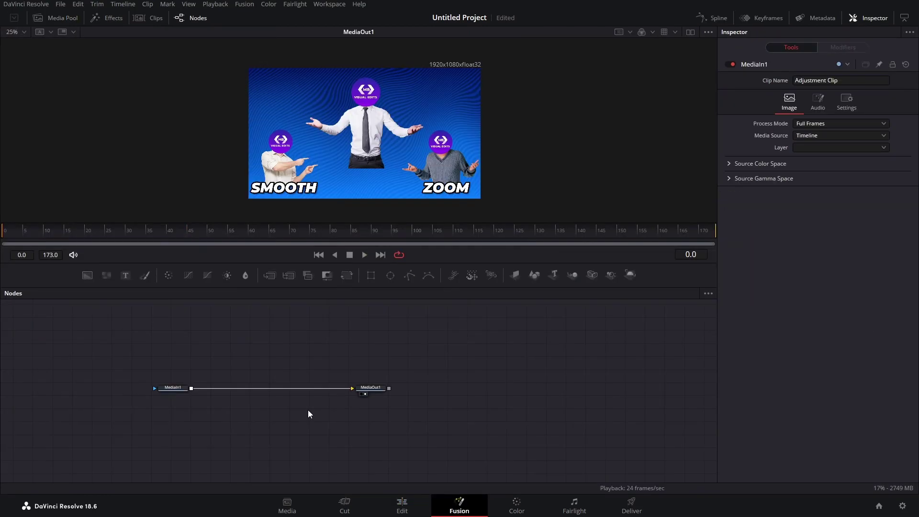
- Insert a Transform node between MediaIn1 and MediaOut1
click(169, 389)
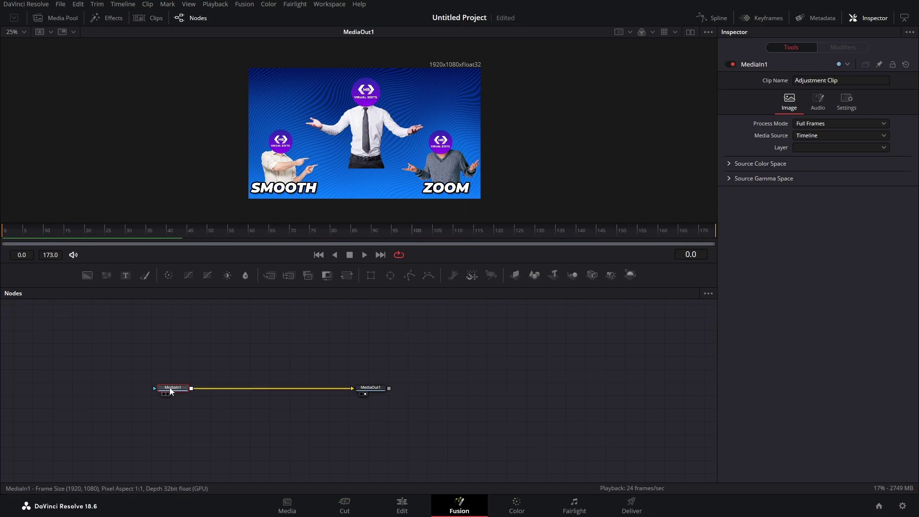
key(shift+space)
text(TRANS)
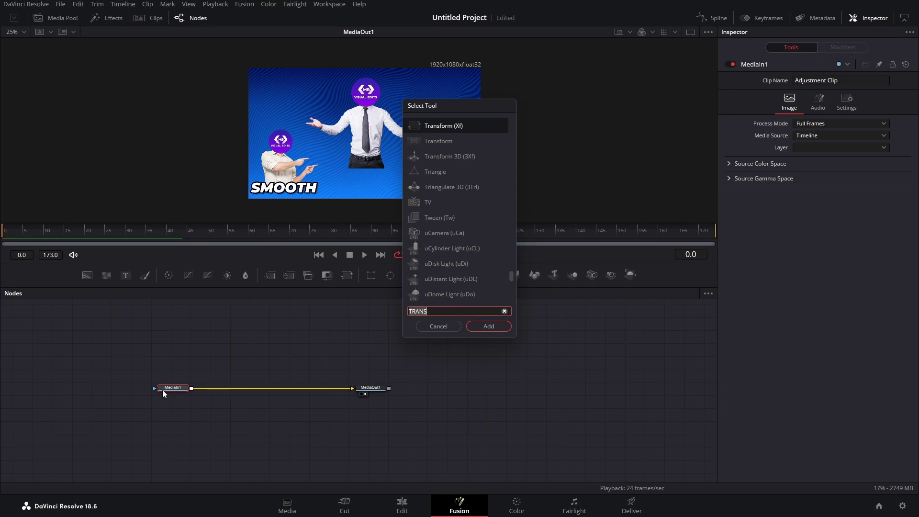
key(Return)
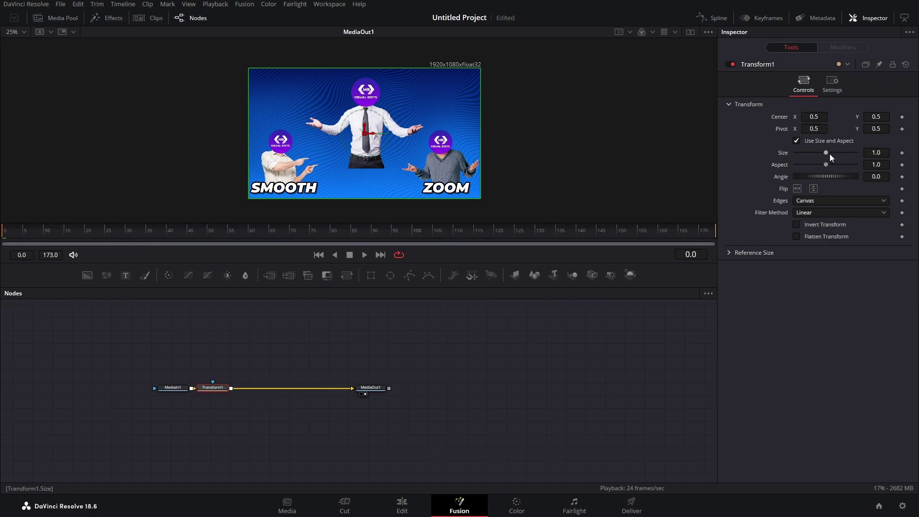
- Keyframe the Transform node's Size at 1.0 on frame 10 and 1.8 on frame 25, and save the project
drag(8, 234, 45, 233)
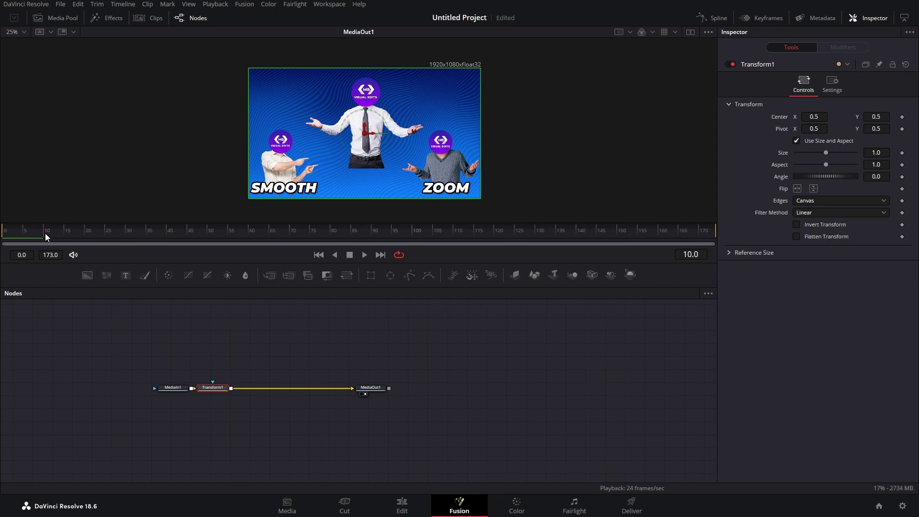
click(903, 153)
drag(46, 231, 108, 226)
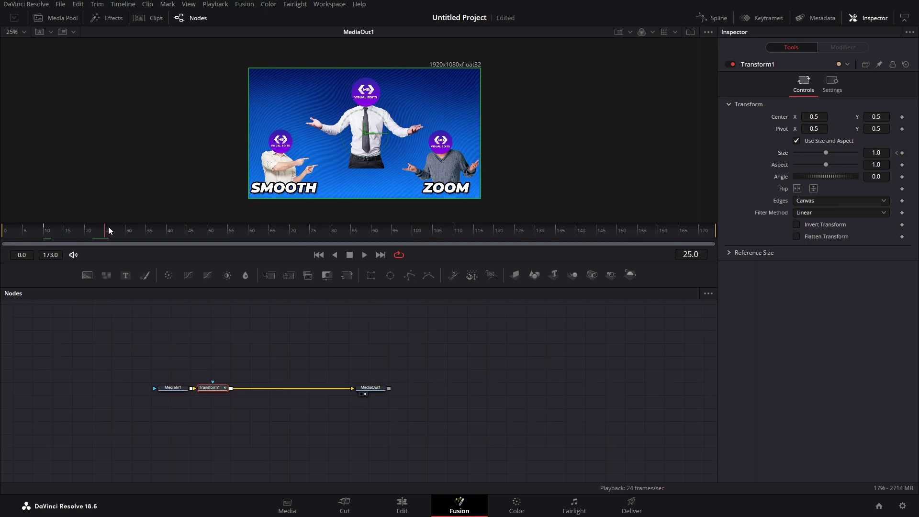
click(902, 153)
click(883, 152)
text(1.8)
key(Tab)
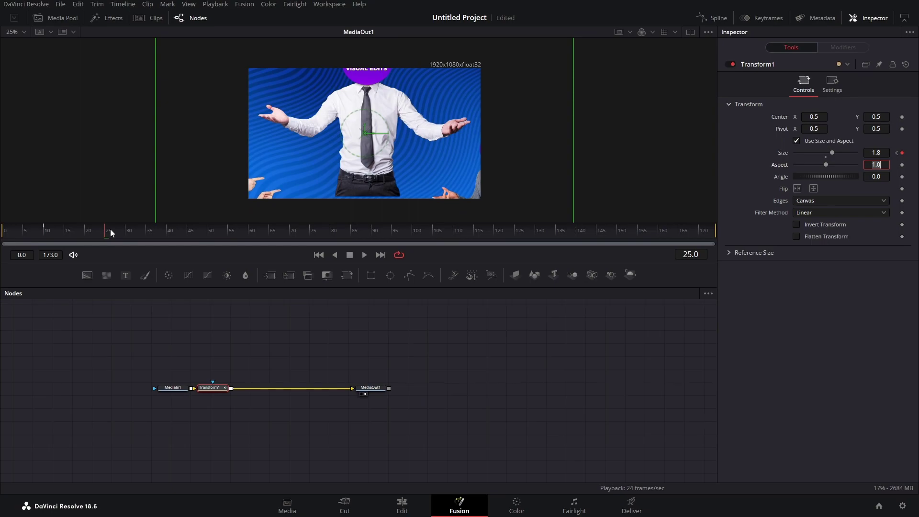
key(ctrl+s)
- Keyframe the Transform node's Center at 0.5, 0.5 on frame 10 and set its Y to 0.199 on frame 25
drag(28, 237, 47, 236)
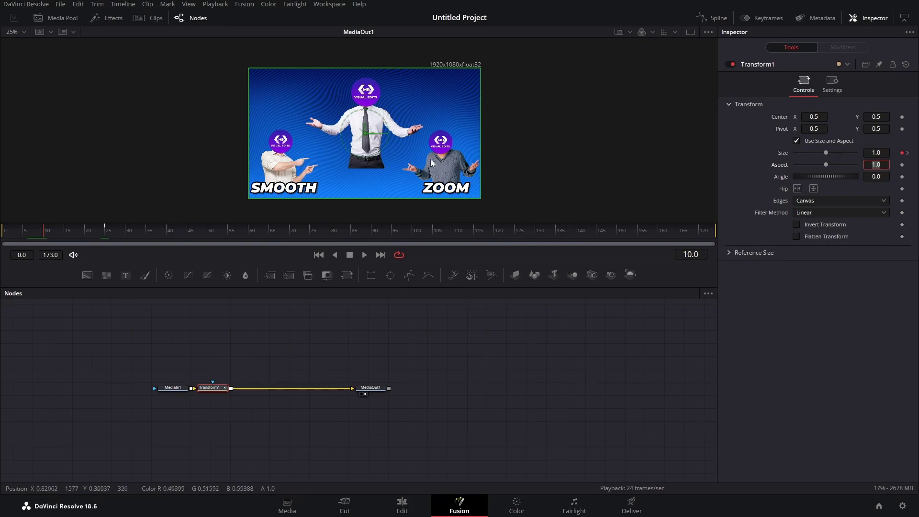
click(105, 228)
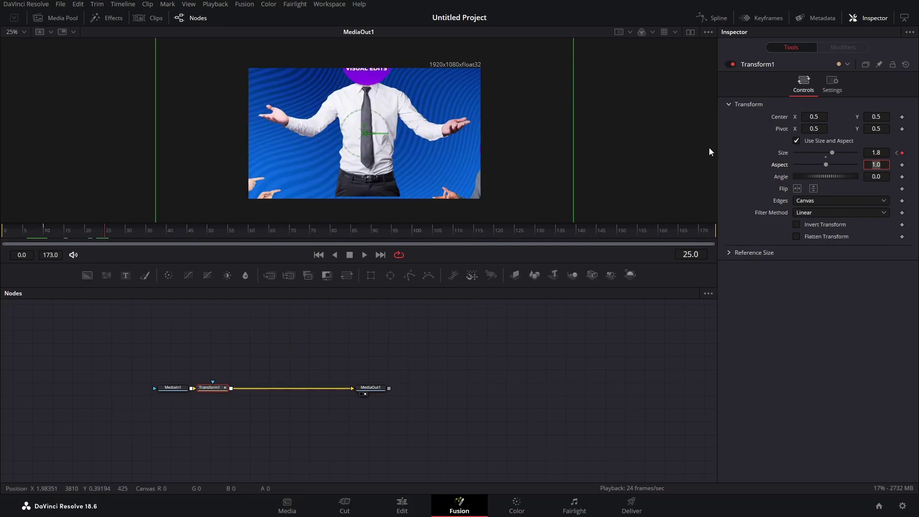
click(796, 140)
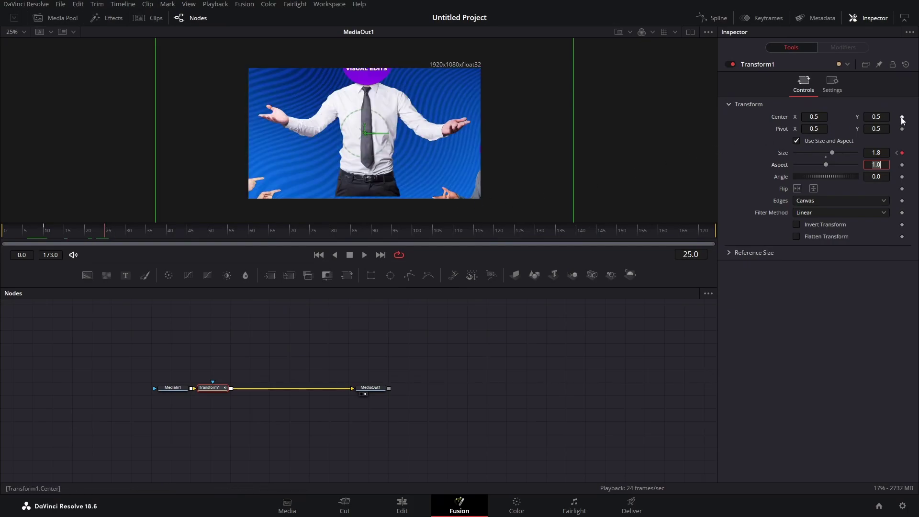
click(44, 228)
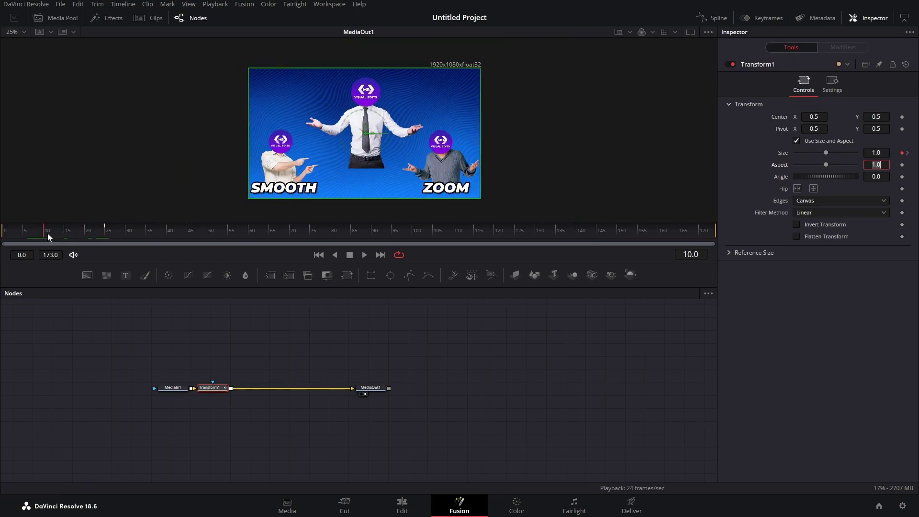
click(901, 117)
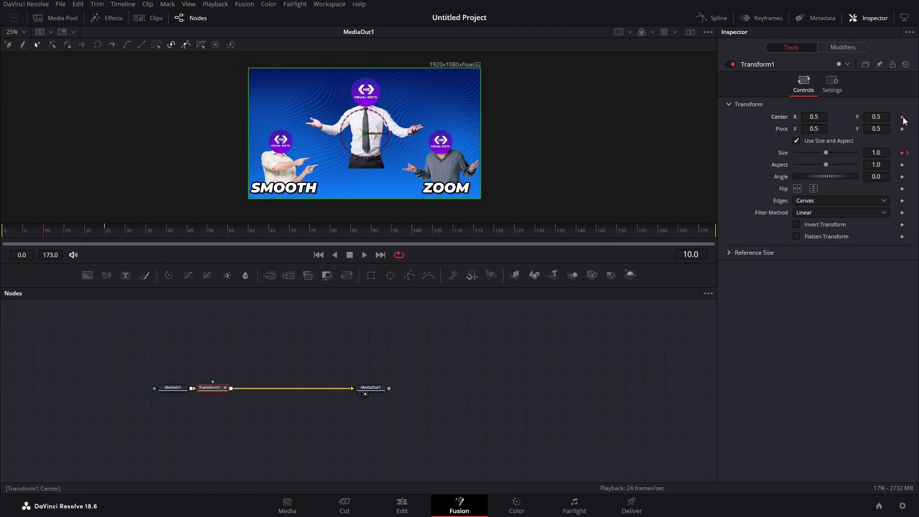
click(107, 230)
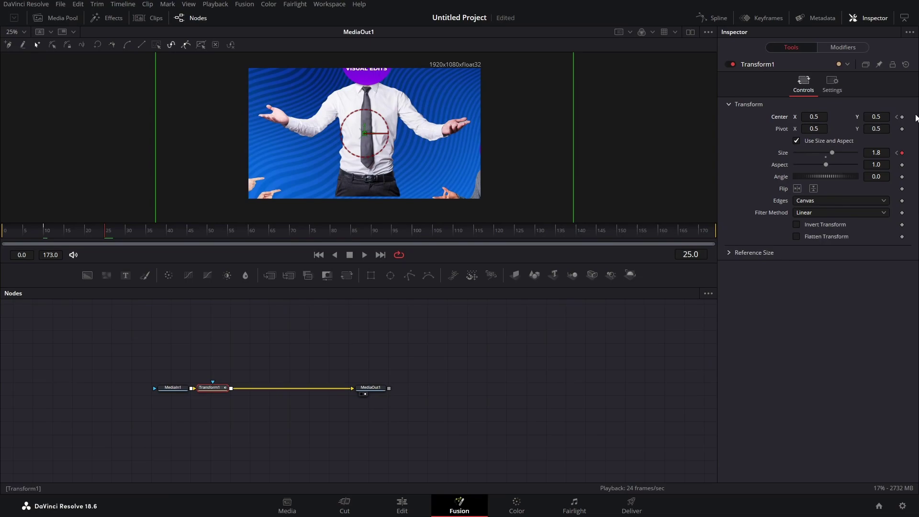
click(902, 117)
drag(883, 116, 854, 116)
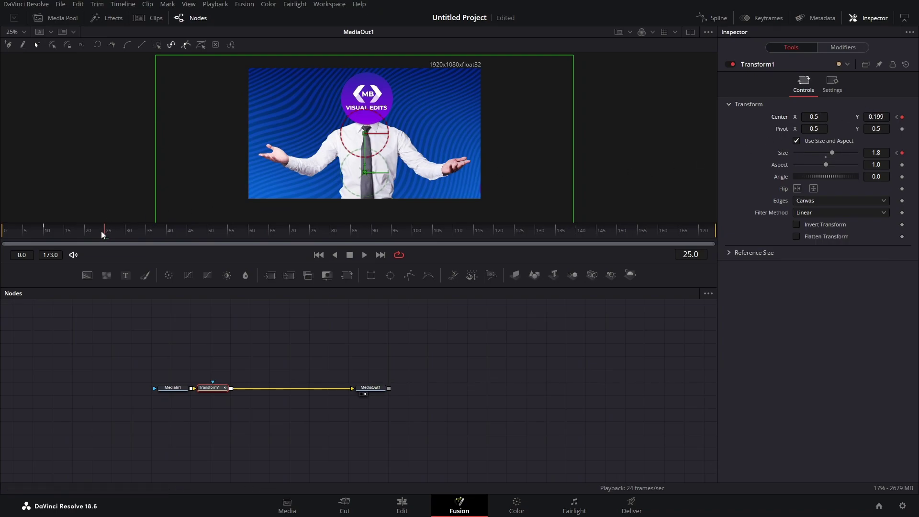
- Play back the Fusion zoom and reframing animation from frame 0
click(283, 325)
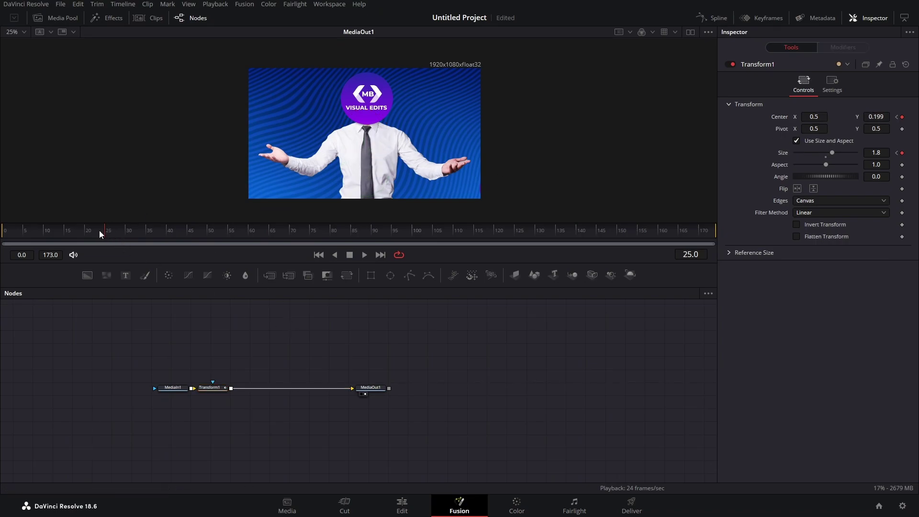
drag(99, 230, 5, 231)
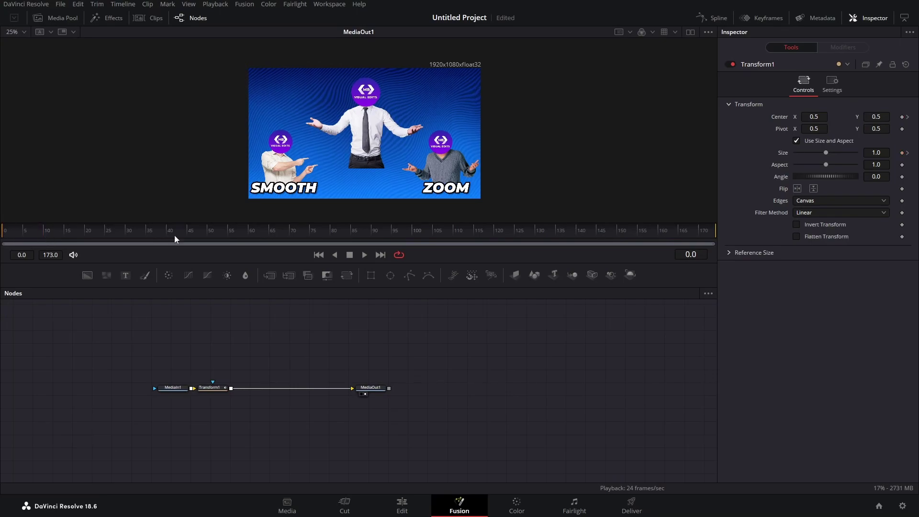
click(364, 255)
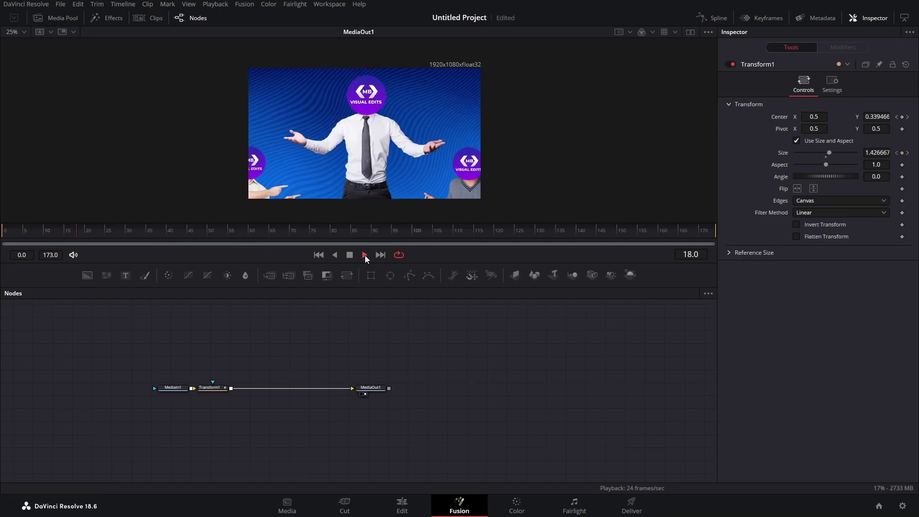
click(364, 255)
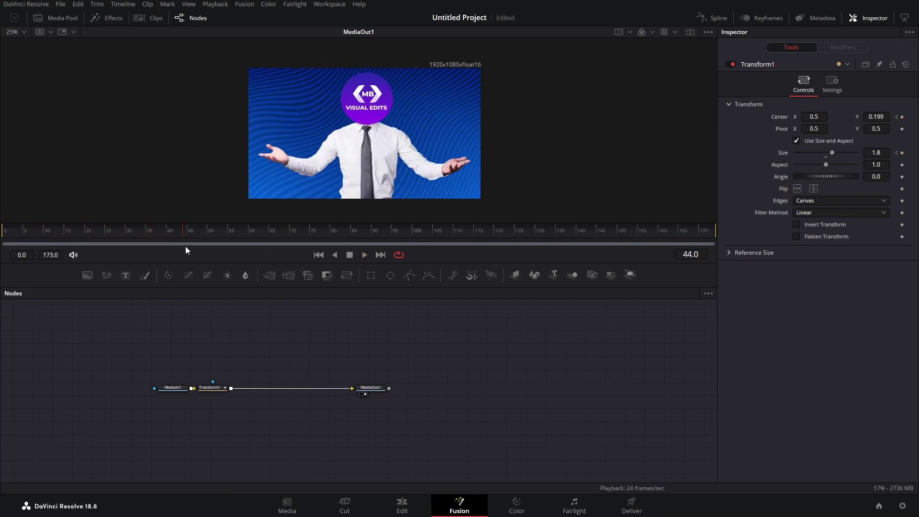
- Display the Transform node's Center displacement and Size curves in the Spline editor and fit them to the view
click(210, 388)
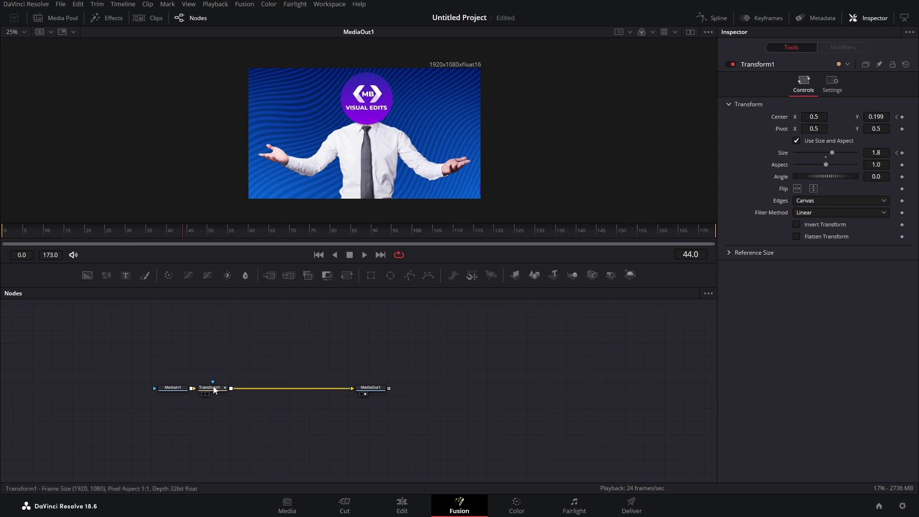
click(43, 231)
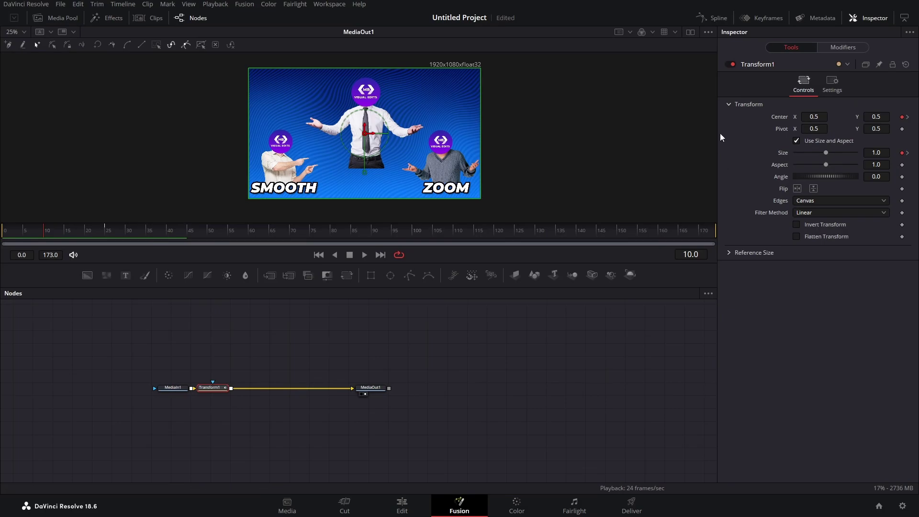
click(712, 18)
click(374, 319)
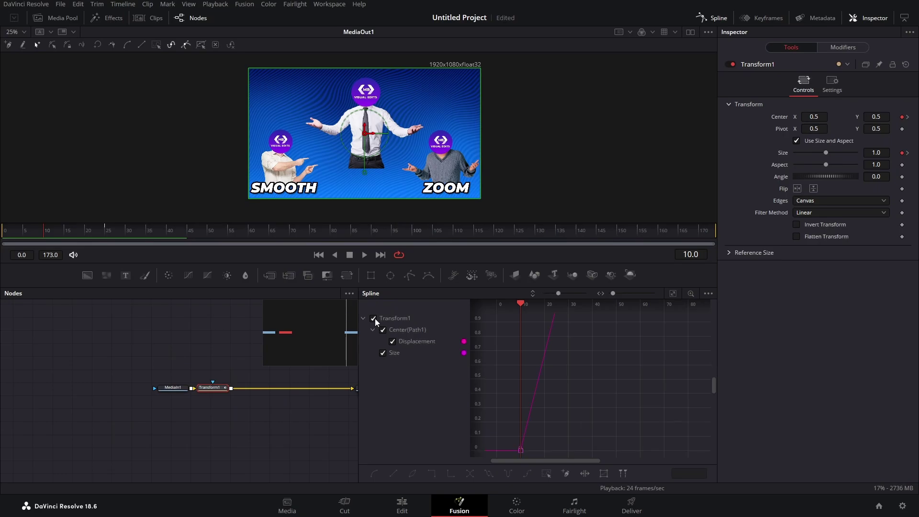
click(673, 295)
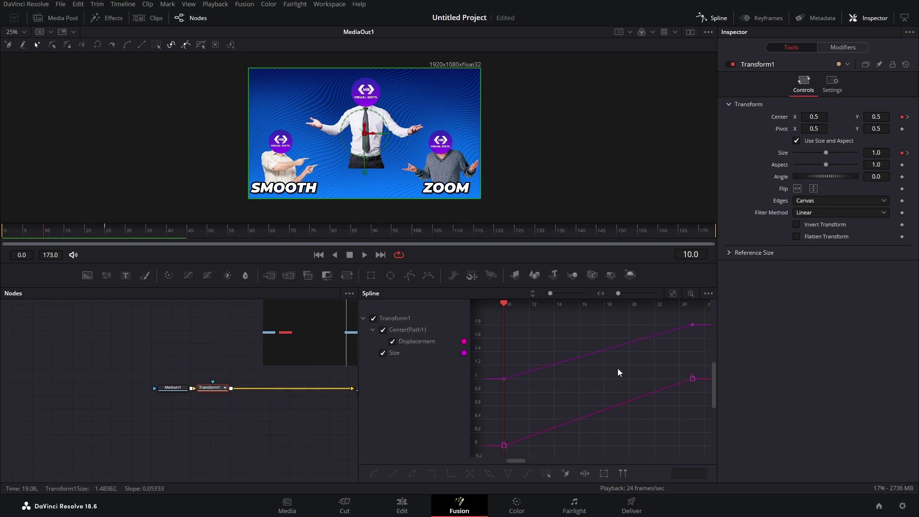
- Select all keyframes on the displacement and Size curves, smooth them, and return to frame 0
click(546, 474)
key(s)
key(Home)
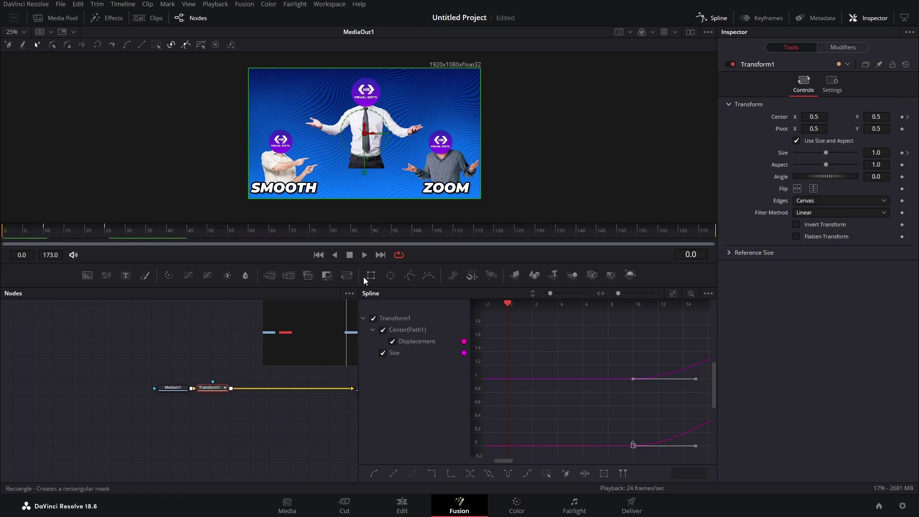
- Play back the smoothed zoom and inspect its keyframes on frames 10 and 25
click(364, 255)
click(349, 255)
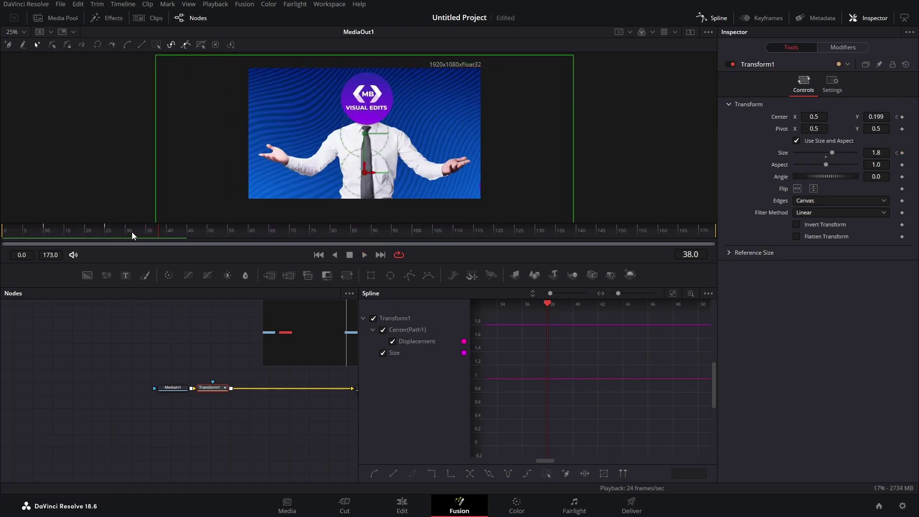
drag(132, 234, 109, 234)
key(bracketleft)
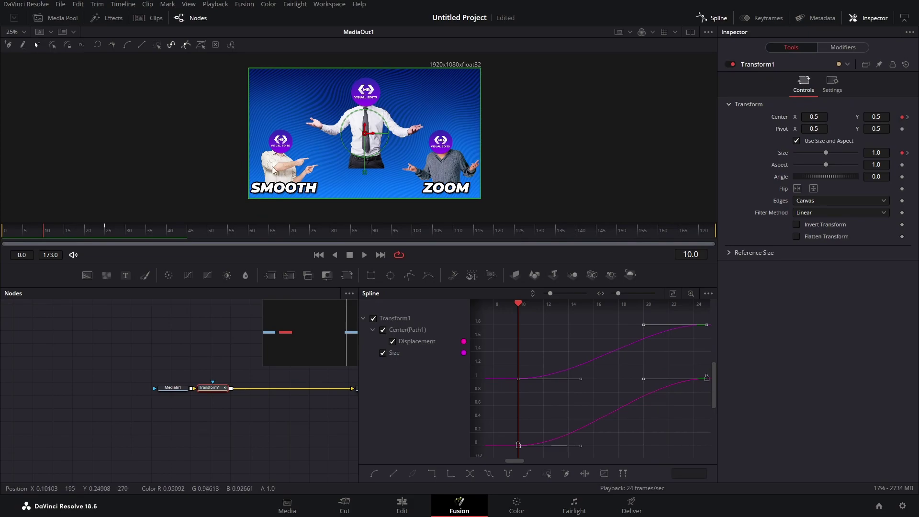
click(107, 232)
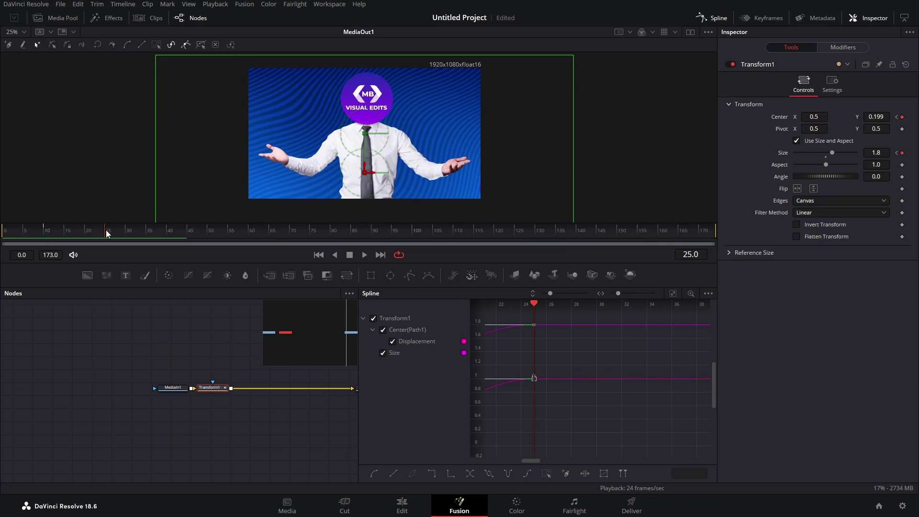
- Add keyframes for the Transform node's Center and Size on frames 40 and 55
click(167, 233)
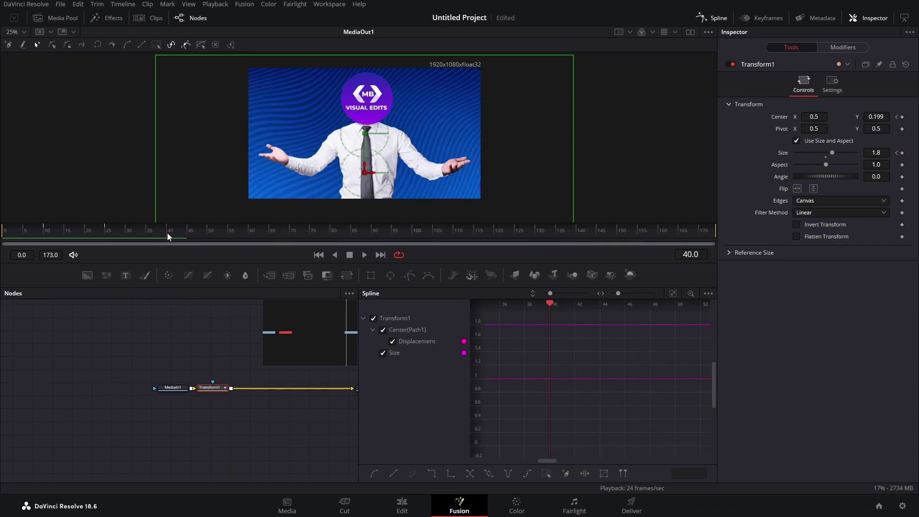
click(901, 116)
click(902, 153)
drag(167, 236, 228, 238)
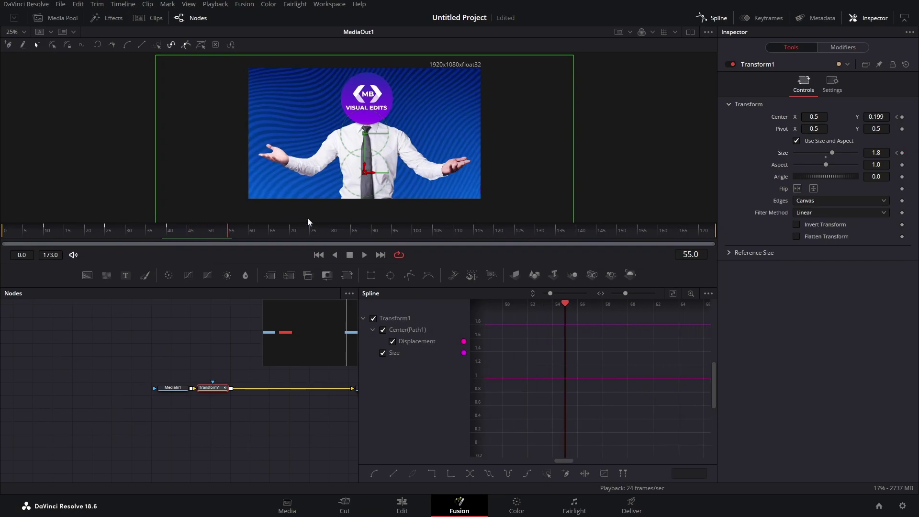
click(901, 118)
click(901, 153)
- On frame 55, set Center to about 1.002, 0.929 and Size to 2.0 to frame the SMOOTH figure
drag(881, 117, 918, 117)
drag(813, 117, 867, 116)
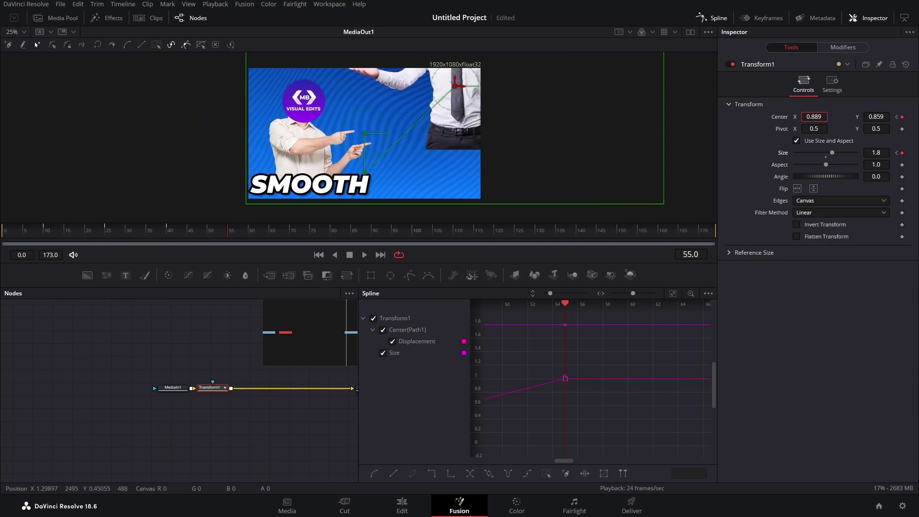
click(875, 152)
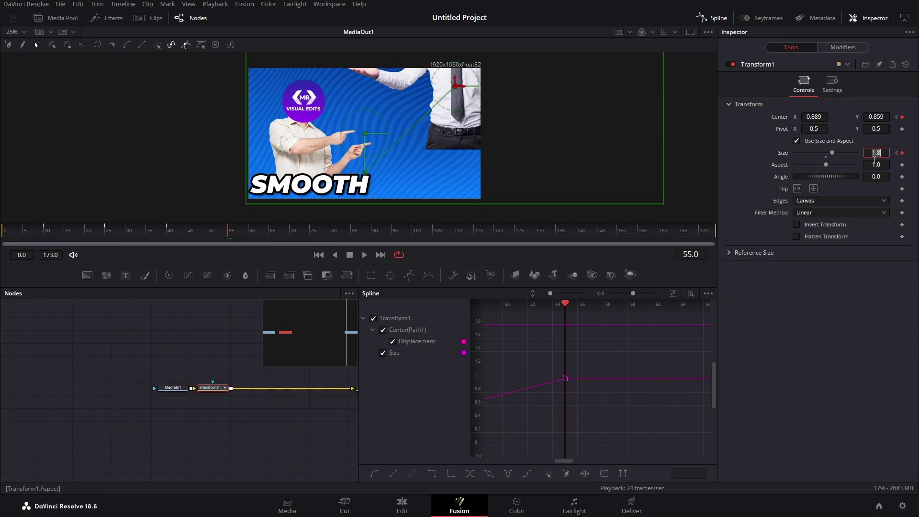
text(2)
key(Tab)
drag(810, 118, 885, 117)
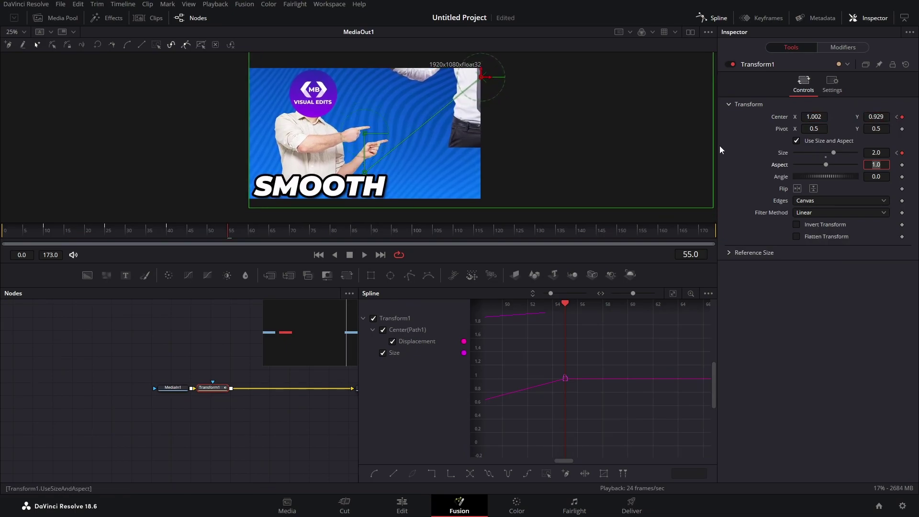
- Play back the camera move from the central figure to the SMOOTH figure, starting near frame 25
drag(230, 232, 103, 233)
click(364, 254)
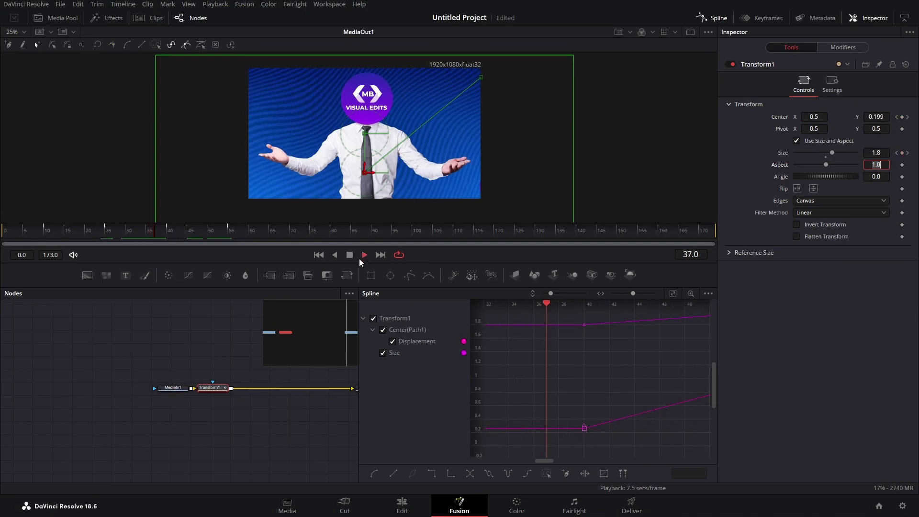
drag(211, 221, 211, 230)
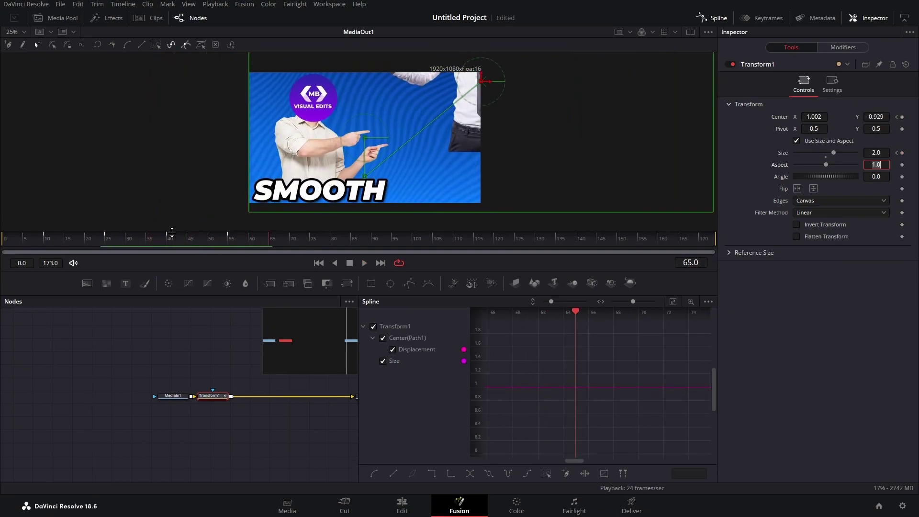
- Fit the curves in the Spline editor and smooth the Displacement and Size keyframes on frames 40 and 55
click(168, 239)
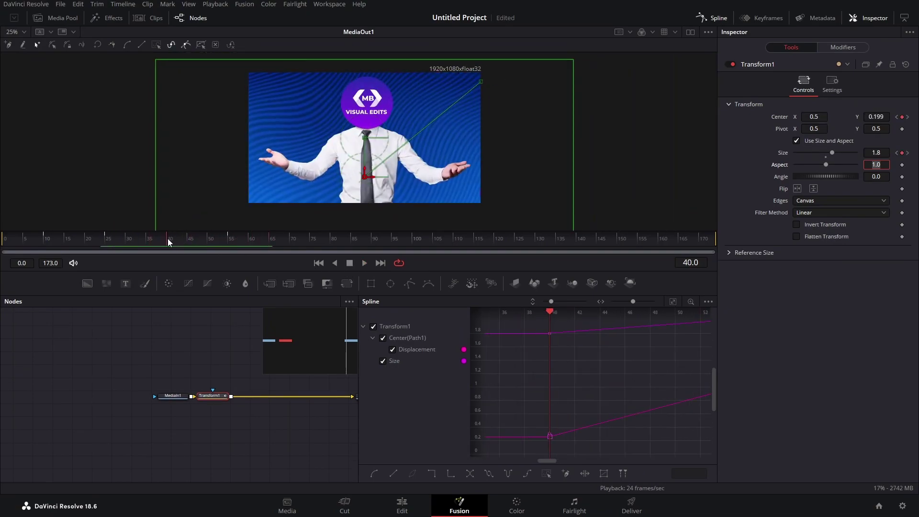
click(673, 303)
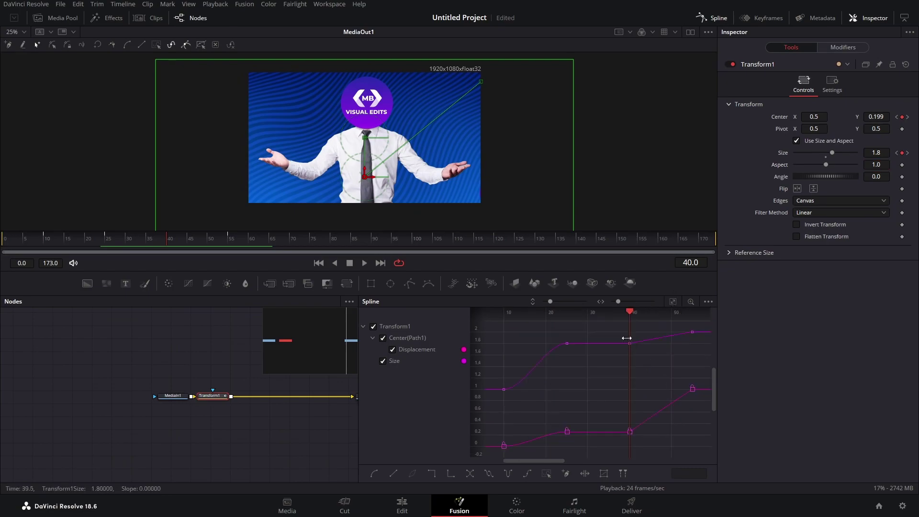
drag(619, 327, 702, 458)
key(s)
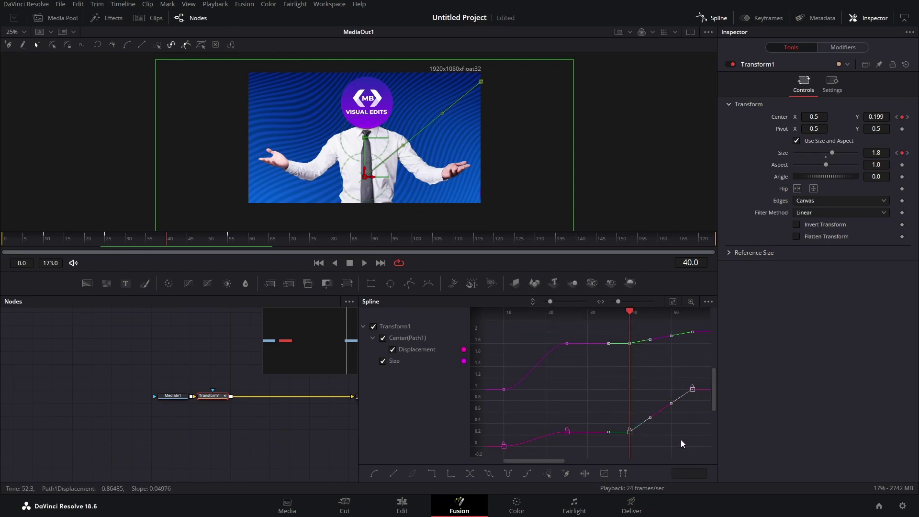
- Play back the animation from the beginning through the move to the SMOOTH figure
drag(125, 238, 2, 222)
key(space)
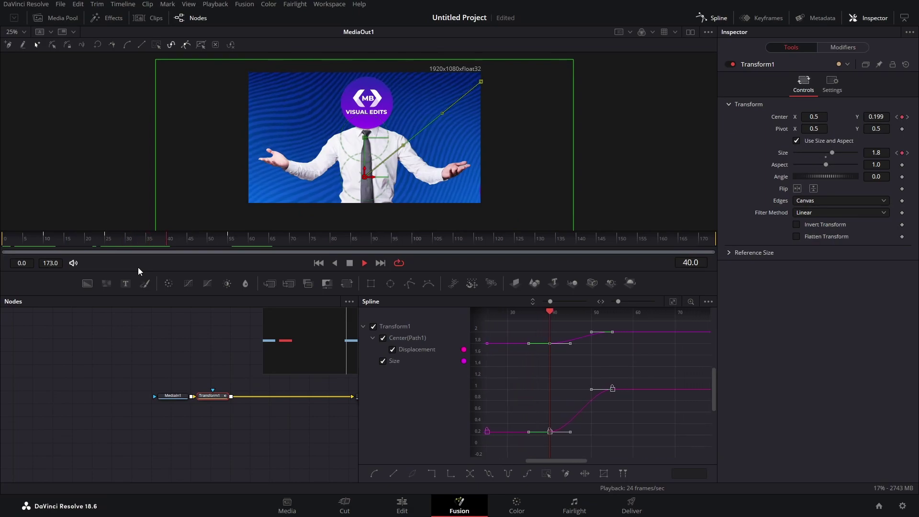
key(space)
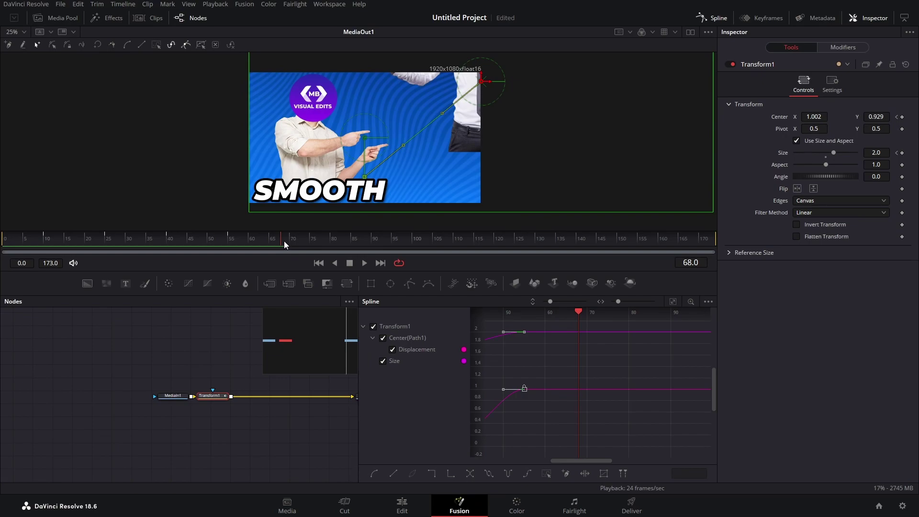
- Add keyframes for the Transform node's Center and Size on frames 70 and 85
drag(284, 240, 292, 244)
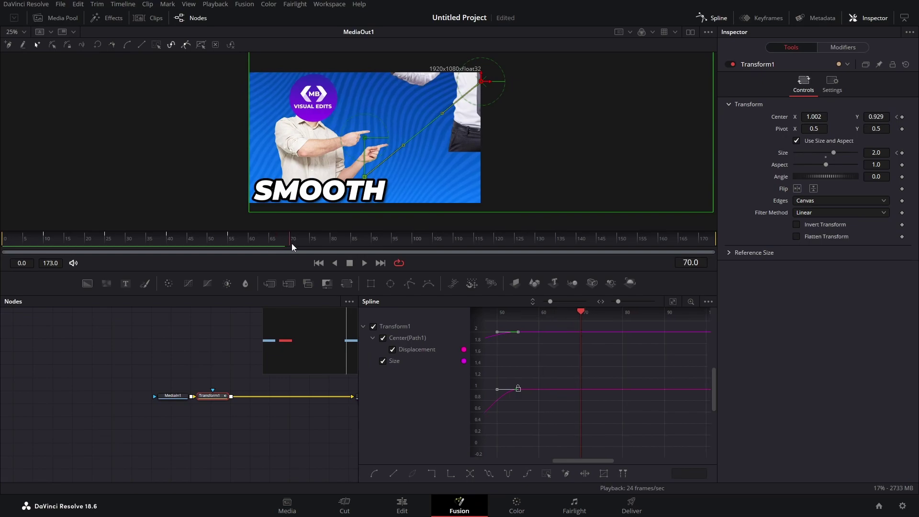
click(901, 117)
click(901, 153)
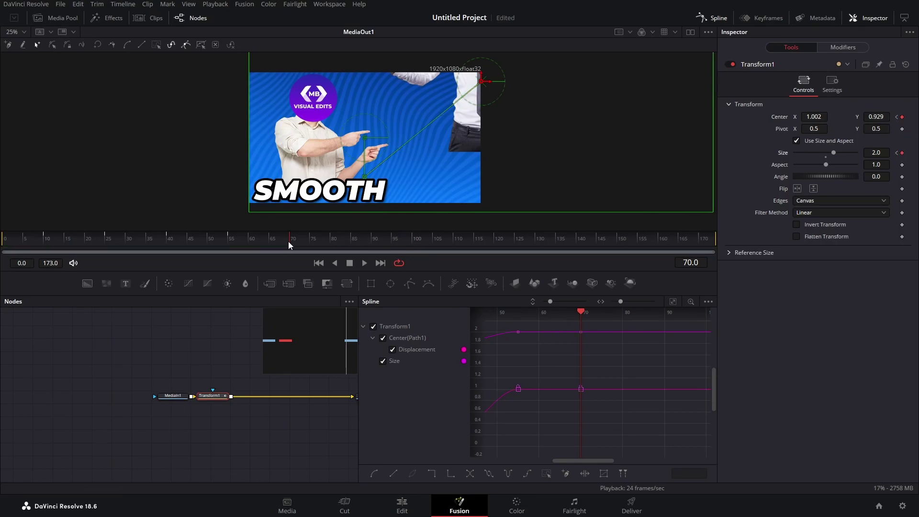
drag(291, 244, 352, 245)
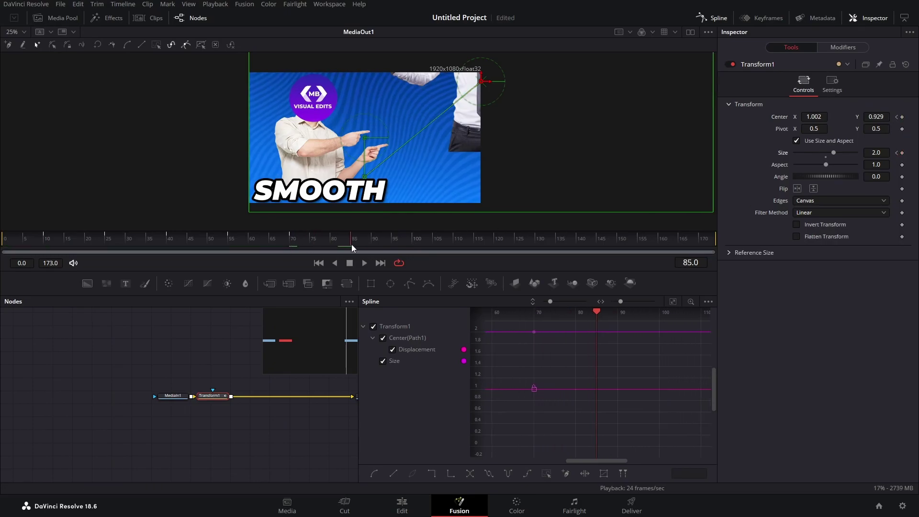
click(901, 117)
click(901, 152)
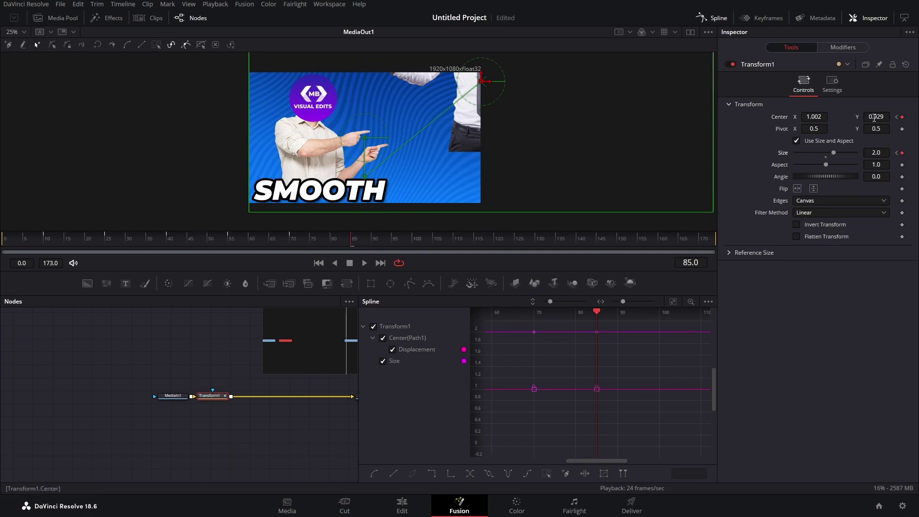
- On frame 85, set Size to 1.8 and move Center to about 0.102, 0.9 to frame the ZOOM figure
drag(481, 81, 250, 80)
click(878, 152)
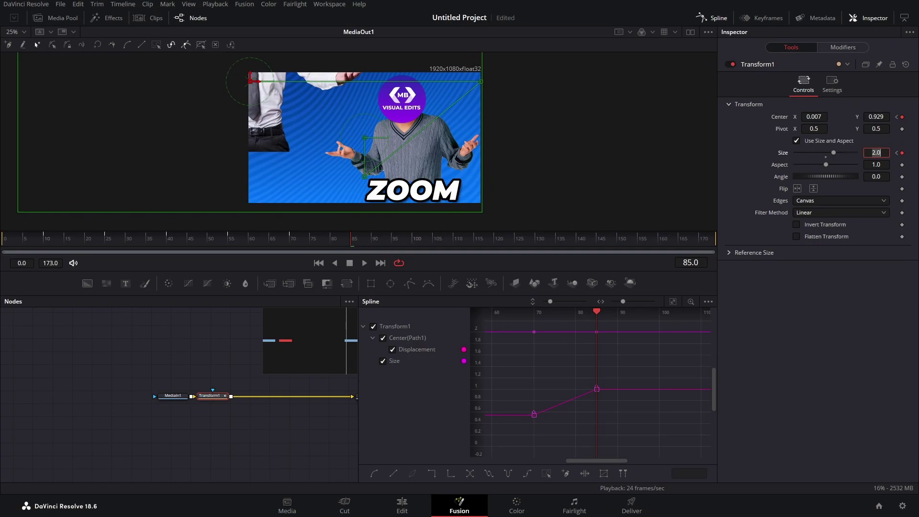
text(1.8)
key(Tab)
drag(249, 80, 271, 84)
- Smooth the Displacement and Size keyframes on frames 70 and 85, and play back the animation from near the start
drag(644, 442, 521, 318)
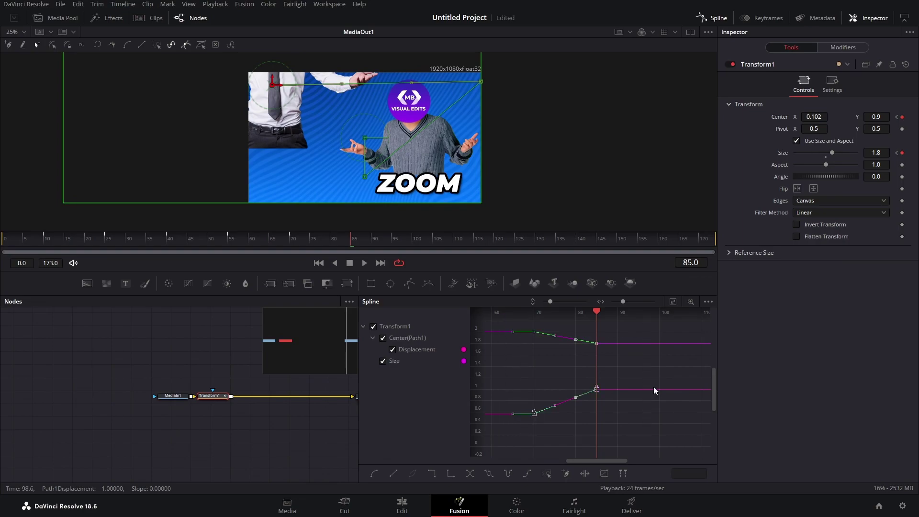
key(shift+s)
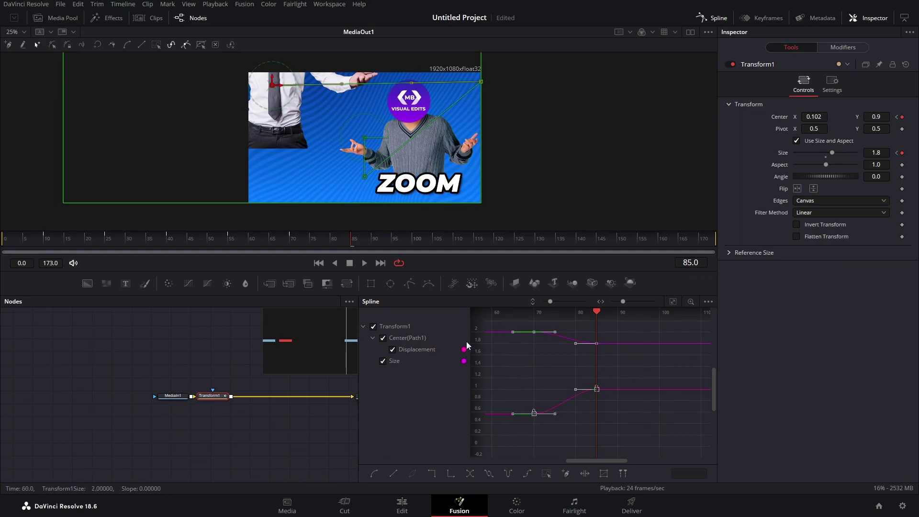
drag(352, 240, 26, 244)
key(space)
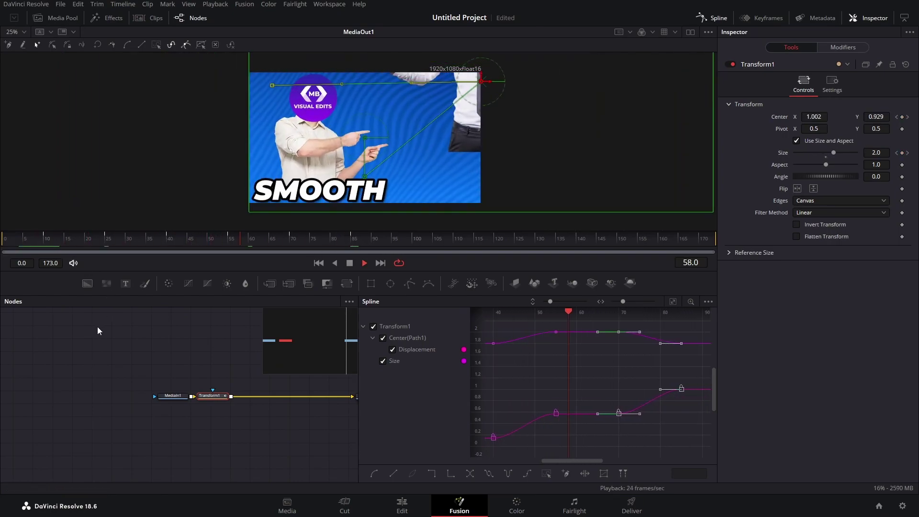
key(space)
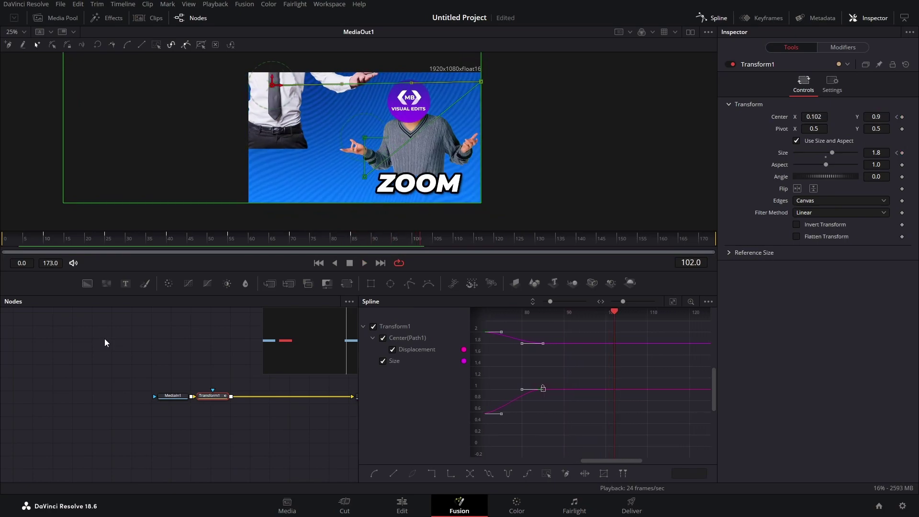
- Add keyframes for the Transform node's Center and Size on frames 100 and 115
drag(144, 238, 354, 241)
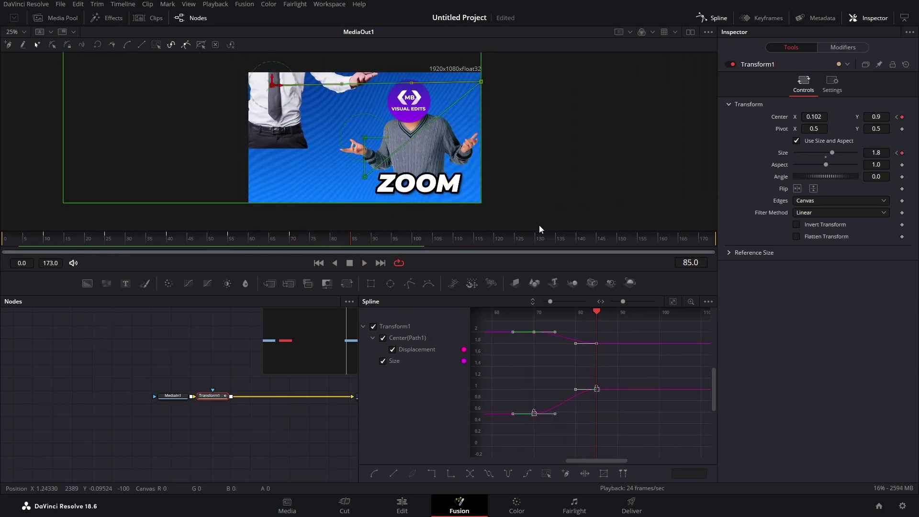
drag(349, 248, 414, 247)
click(901, 116)
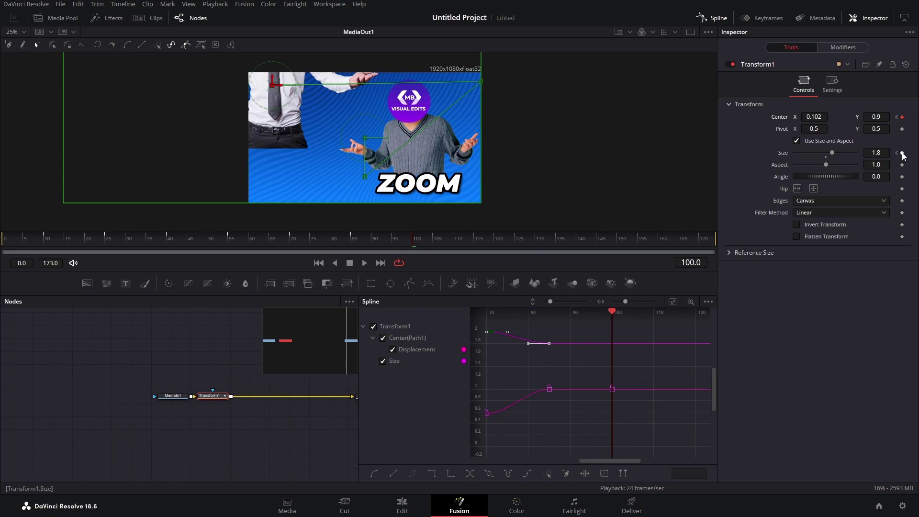
drag(414, 244, 475, 242)
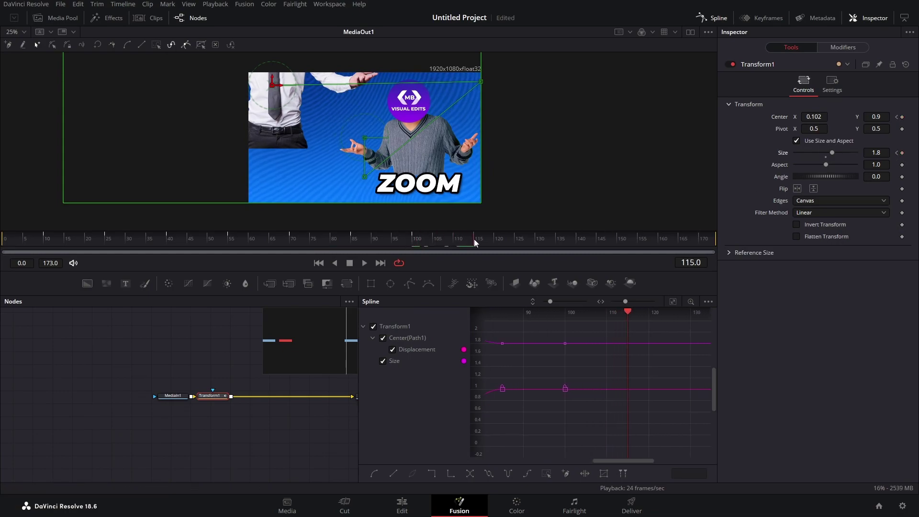
click(901, 116)
click(902, 153)
- On frame 115, set Size to 1.0 and Center to 0.5, 0.5 to return to the full frame
click(881, 152)
text(1)
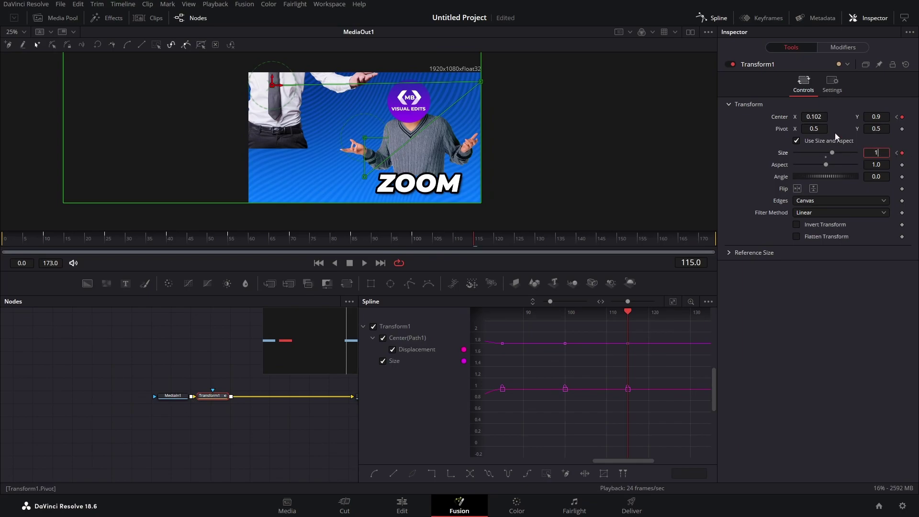
click(813, 117)
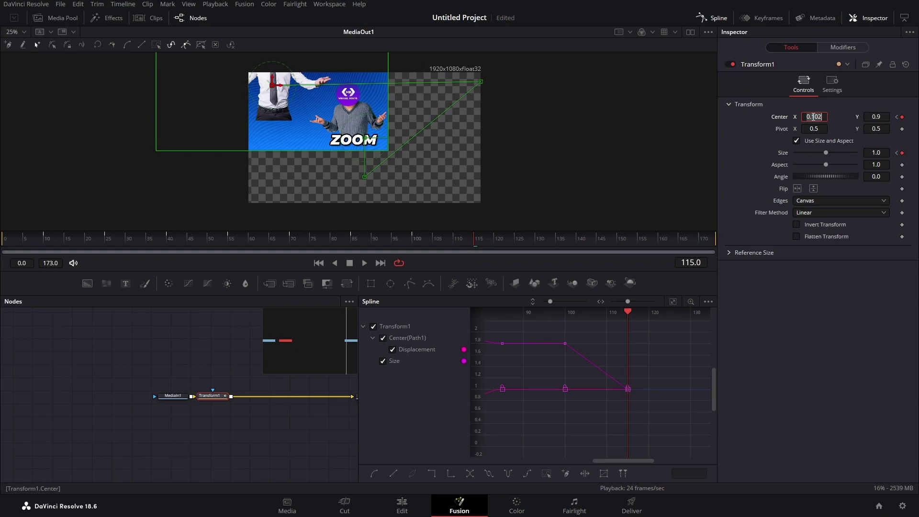
text(0)
key(Tab)
text(0.5)
key(Return)
- Smooth the Displacement and Size keyframes on frames 100 and 115, and close the Spline editor
drag(650, 411, 553, 327)
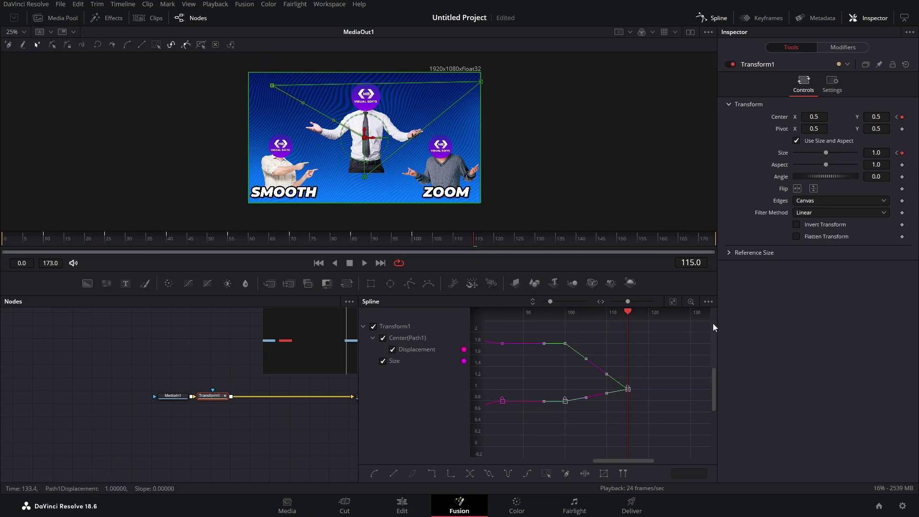
key(s)
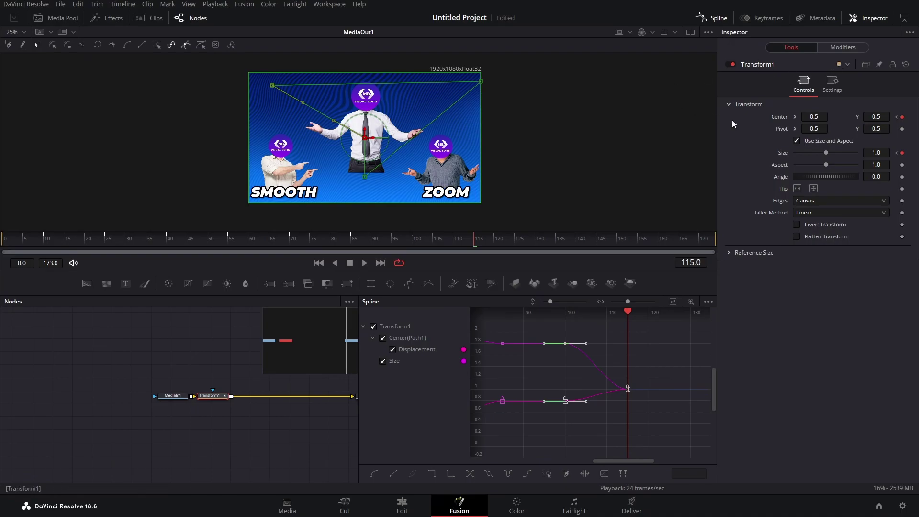
click(705, 17)
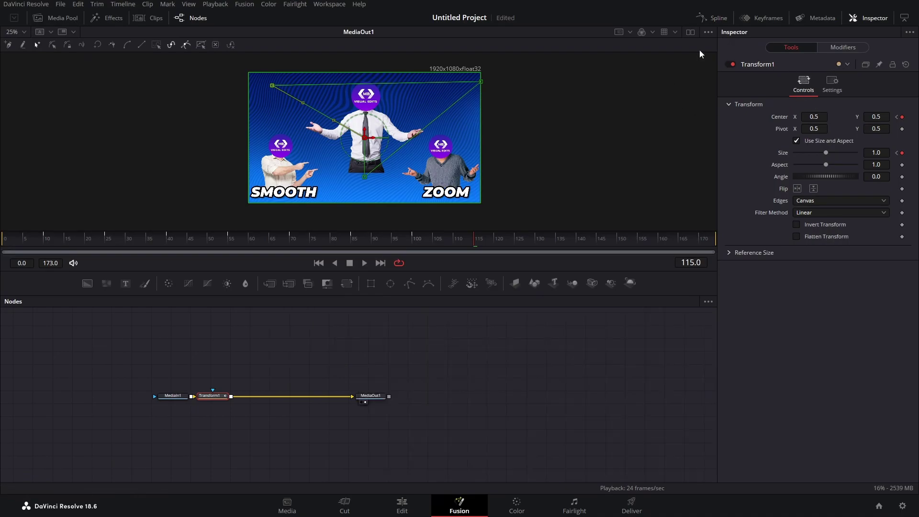
- Enlarge the viewer, deselect the Transform node and play back the complete zoom animation
drag(426, 293, 425, 447)
scroll(372, 228, up, 4)
scroll(374, 228, down, 5)
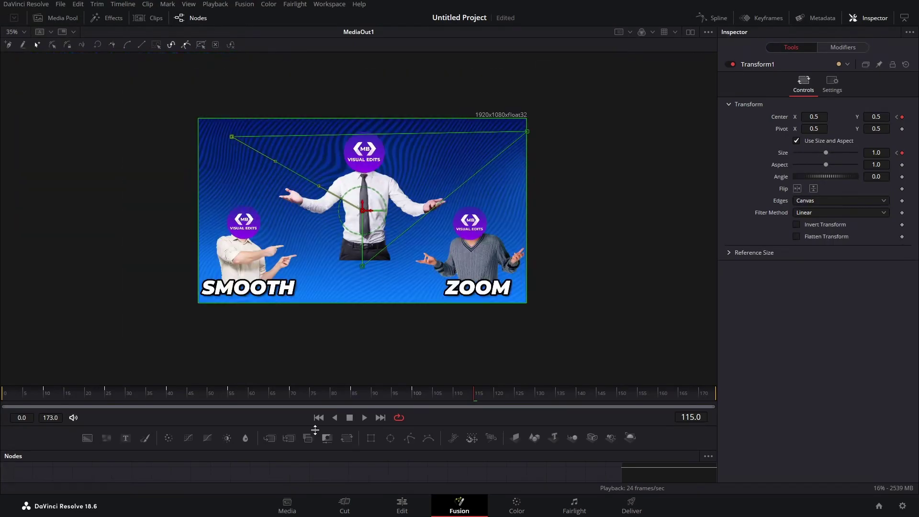
click(346, 469)
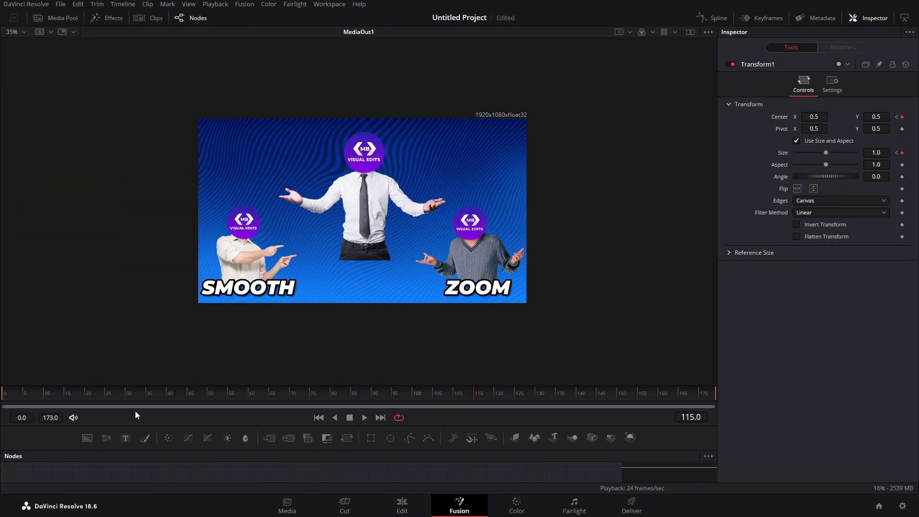
click(364, 417)
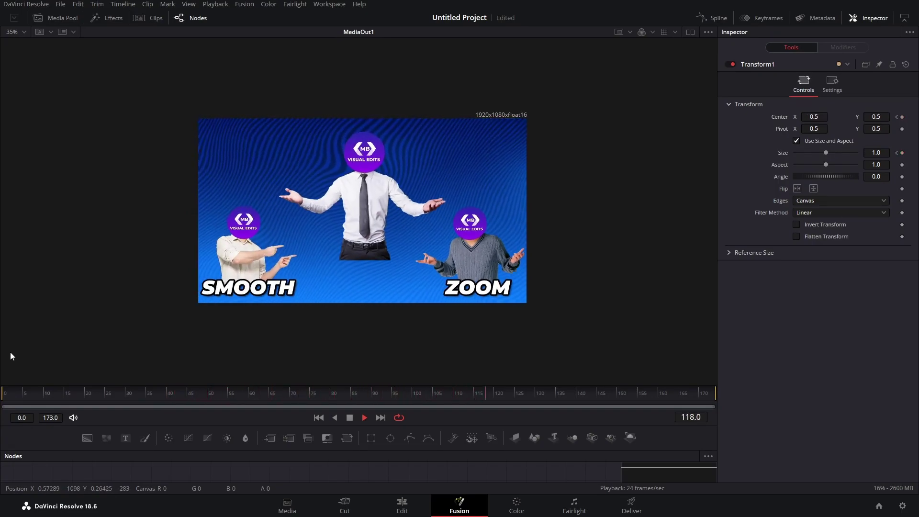
- Stop the playback, enlarge the node area again and examine the Transform's full Displacement and Size curves in the Spline editor
click(348, 419)
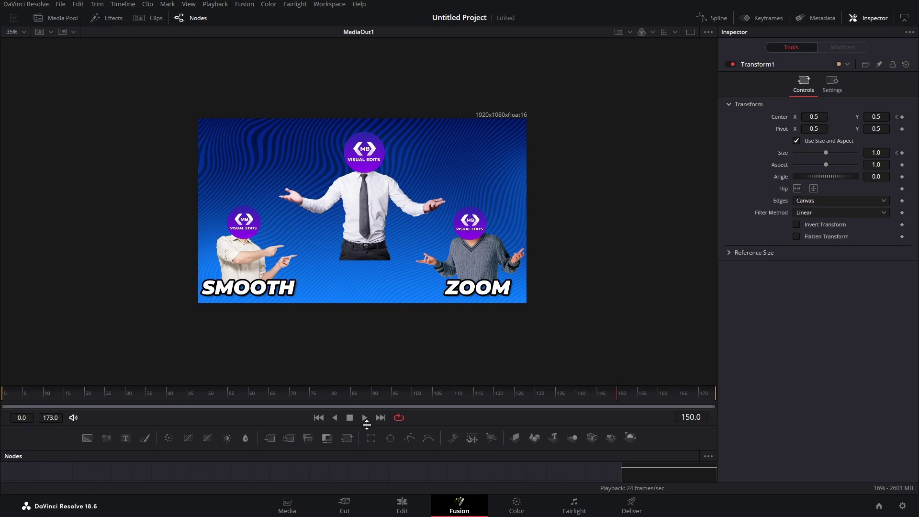
drag(365, 426, 365, 278)
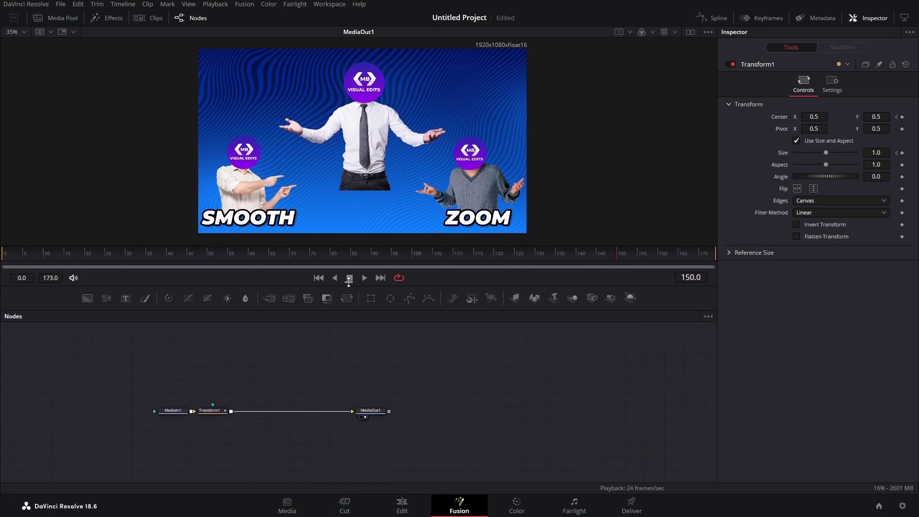
click(713, 18)
click(673, 308)
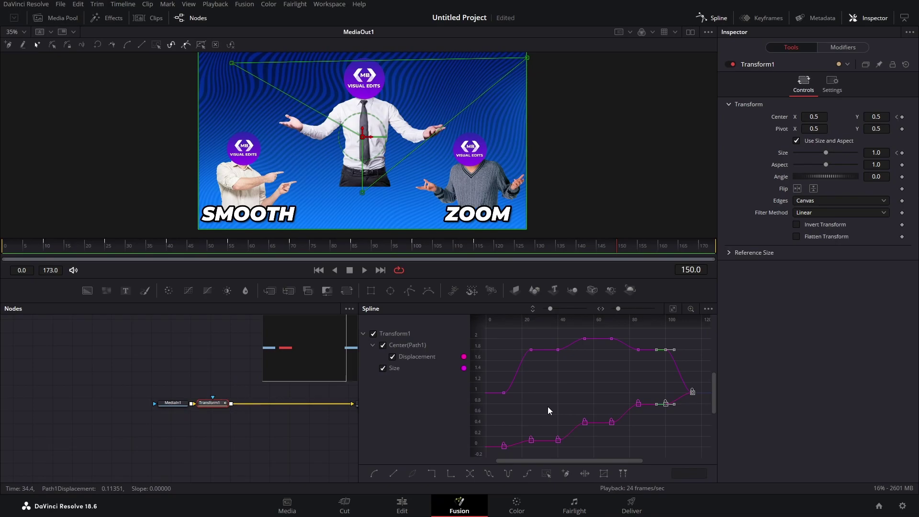
click(596, 380)
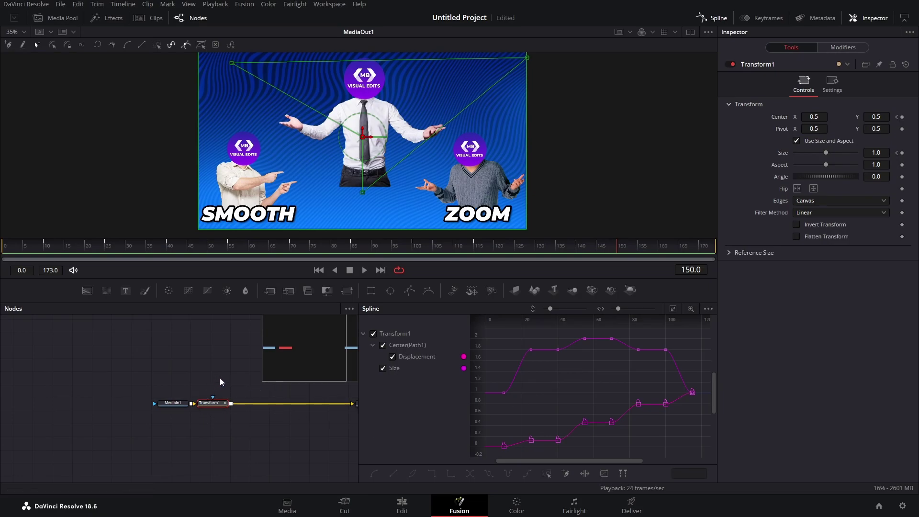
- Enable Motion Blur in the Transform node's settings and save the project
click(833, 86)
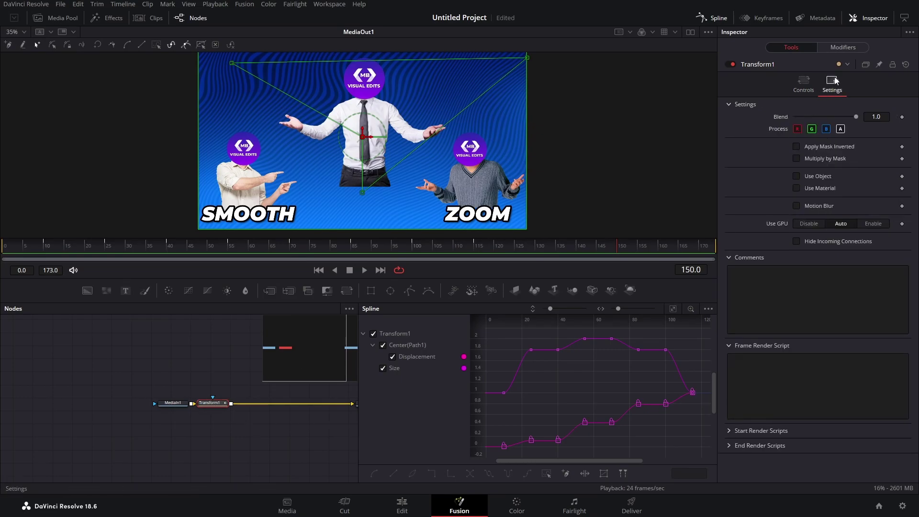
click(796, 206)
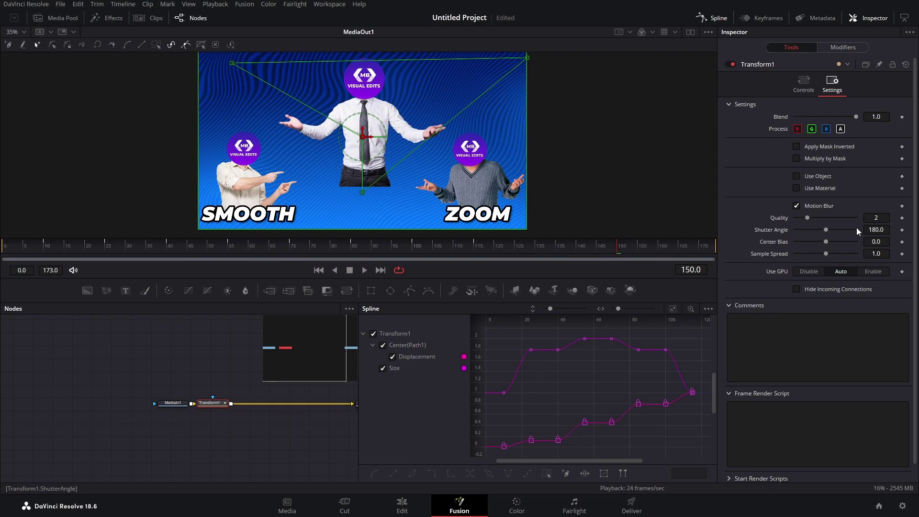
key(ctrl+s)
- Deselect the Transform node and play the motion-blurred zoom animation from frame 0 through the return to full frame
drag(91, 247, 6, 246)
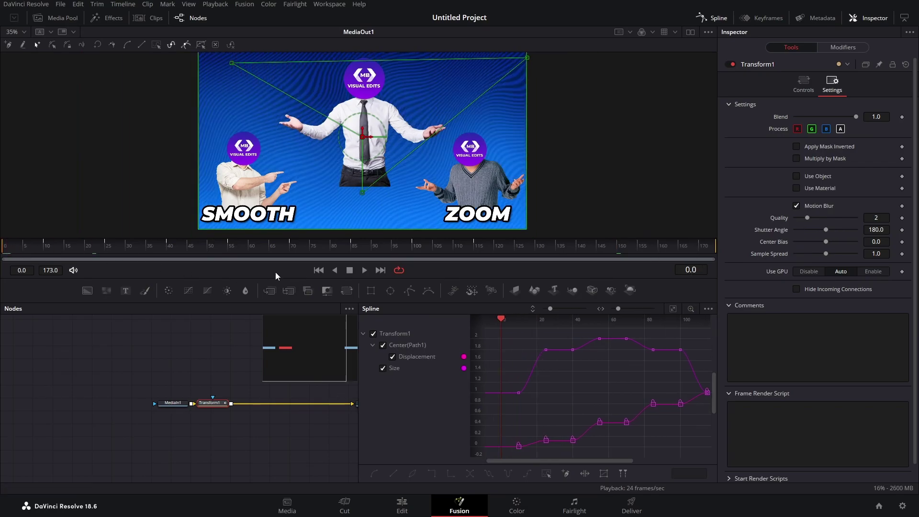
click(223, 352)
click(364, 271)
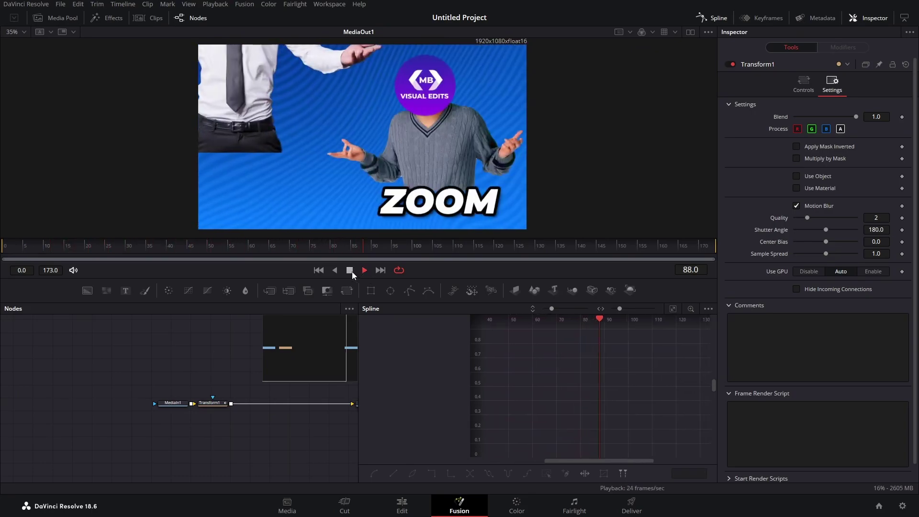
click(350, 270)
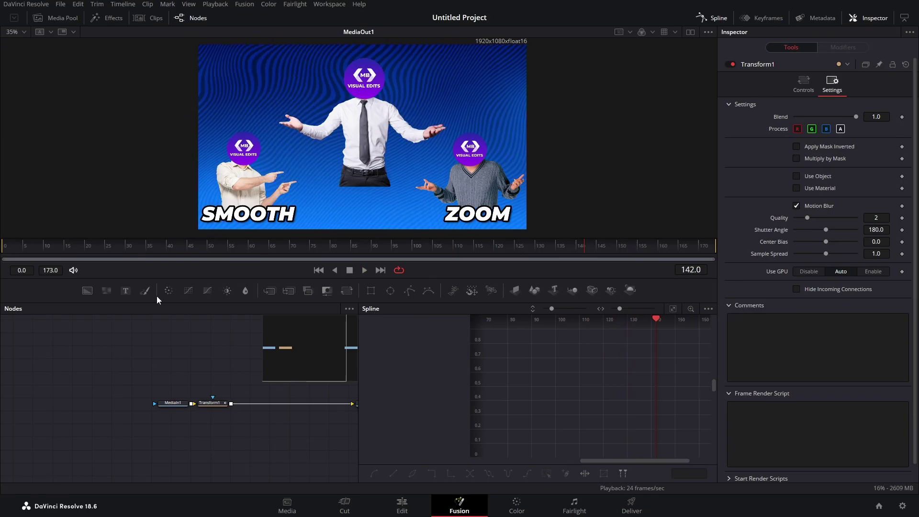
- Set the Transform node's motion blur Quality to 5 and Shutter Angle to 360, and play back the zoom animation
click(211, 403)
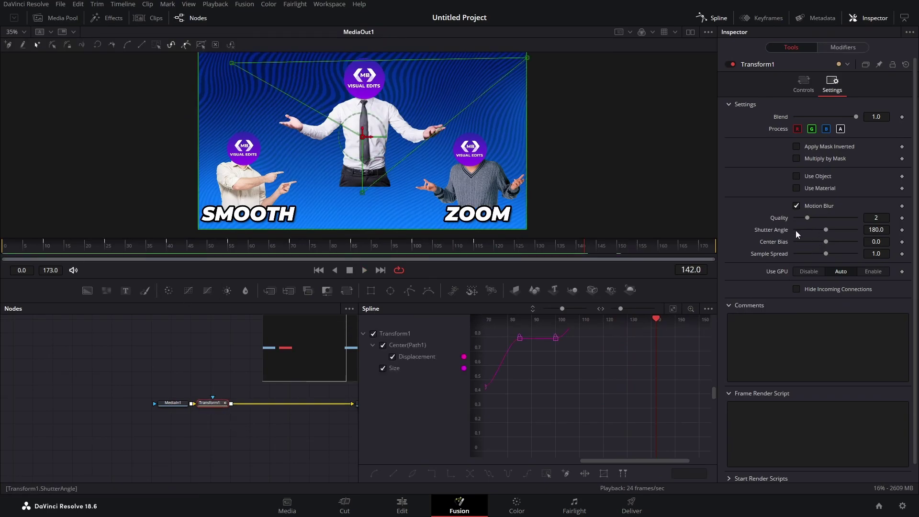
drag(808, 218, 871, 228)
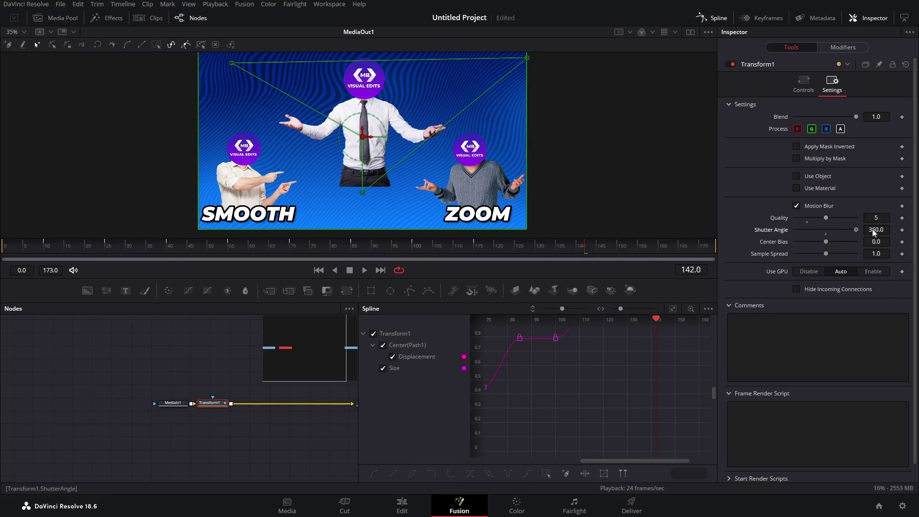
click(364, 270)
drag(54, 246, 34, 243)
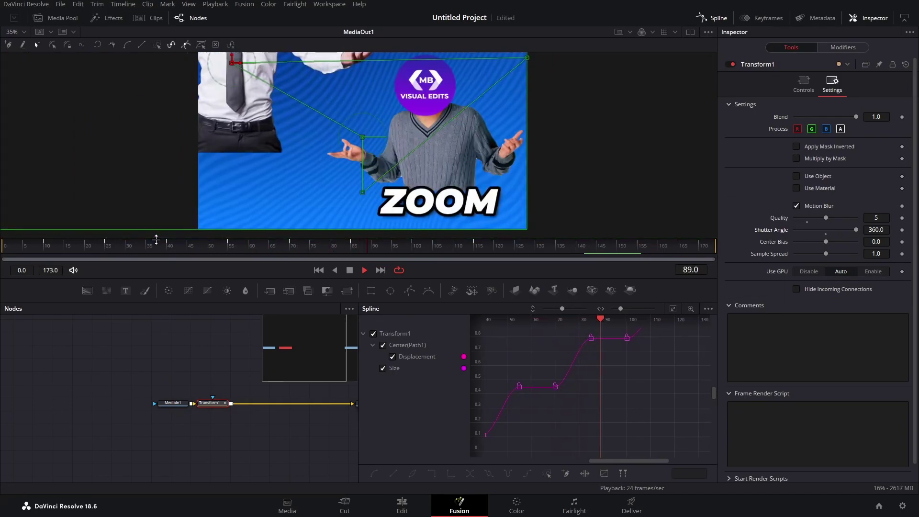
click(349, 269)
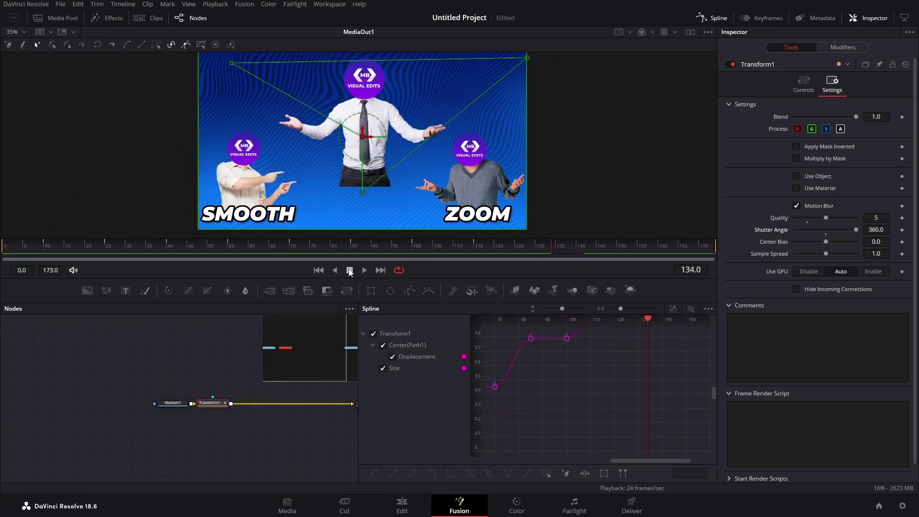